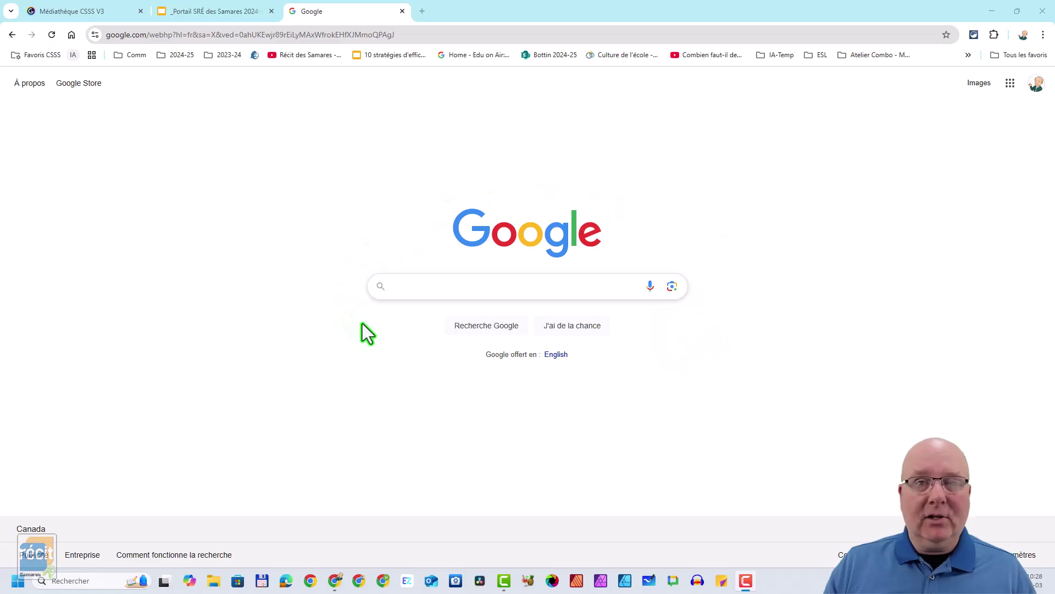
# Step: Clear the web address from the browser's address bar
pyautogui.click(412, 35)
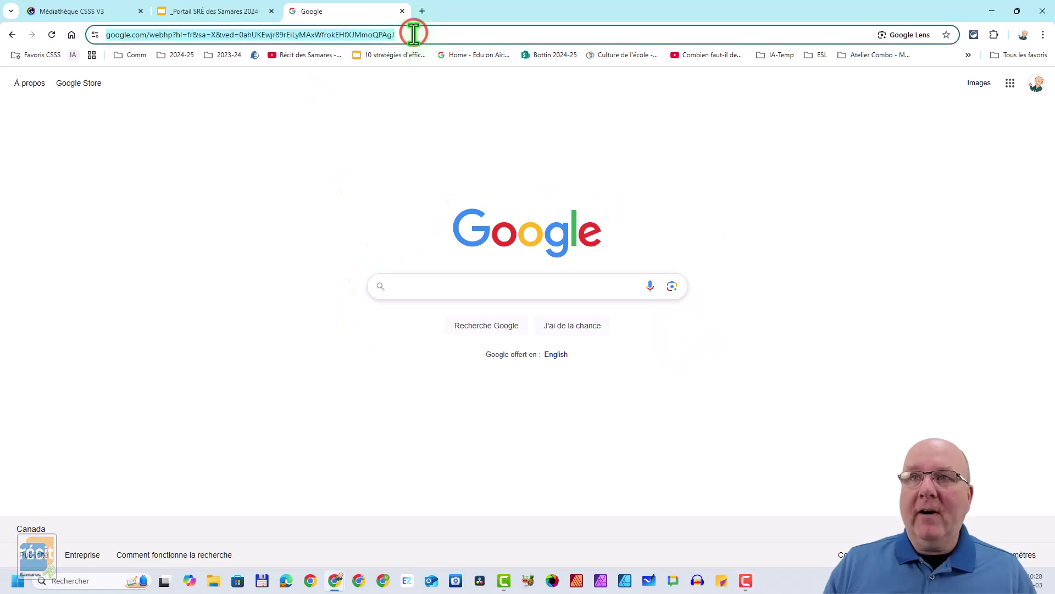
pyautogui.press('Delete')
pyautogui.click(254, 124)
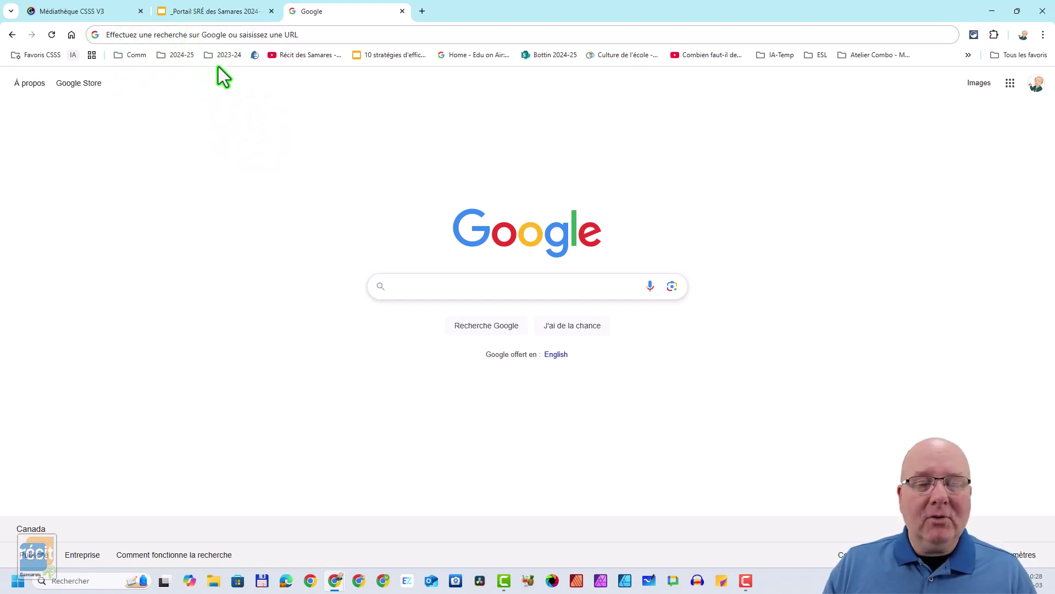
# Step: Search Google for table ronde en bois without any operator and look through the first results
pyautogui.click(412, 286)
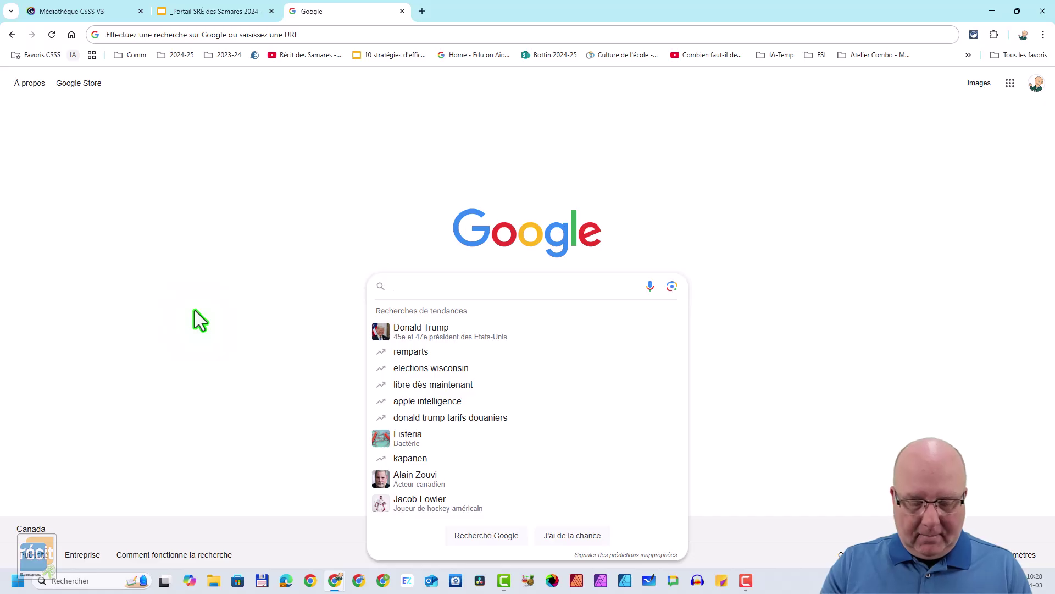
pyautogui.write('table')
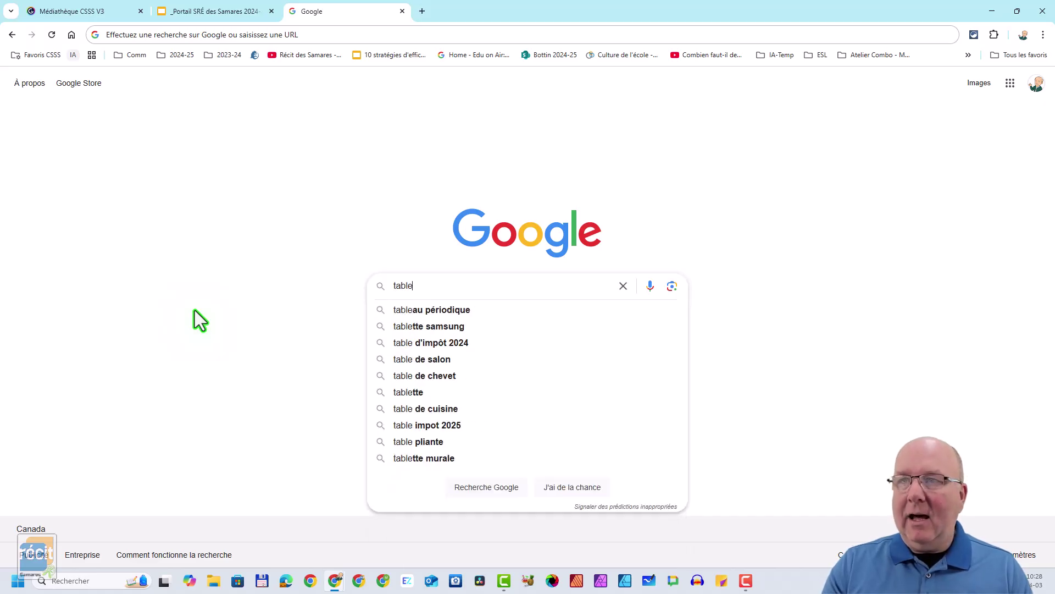
pyautogui.write(' r')
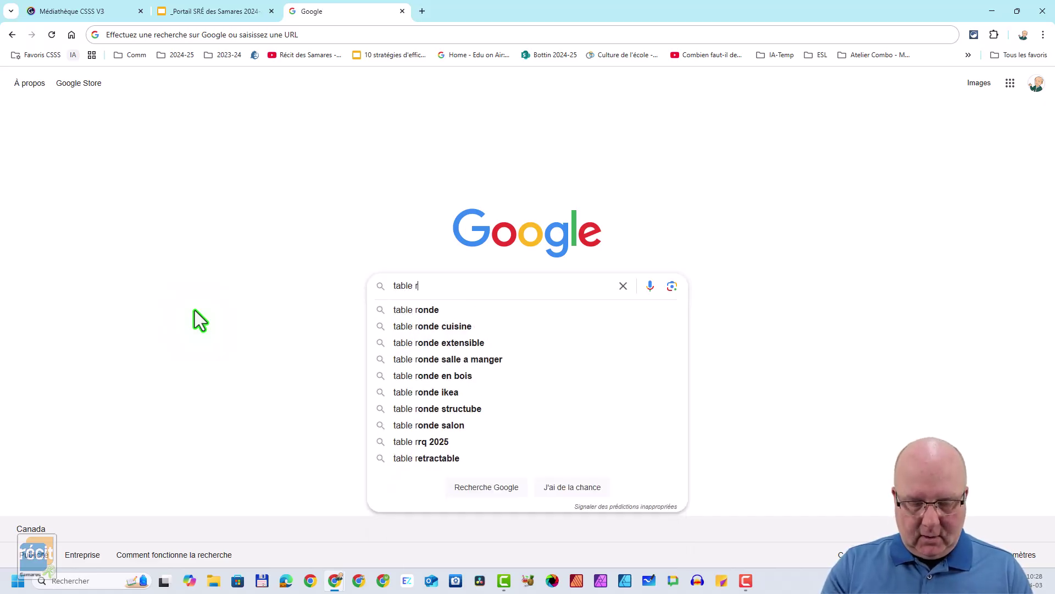
pyautogui.write('onde en bois')
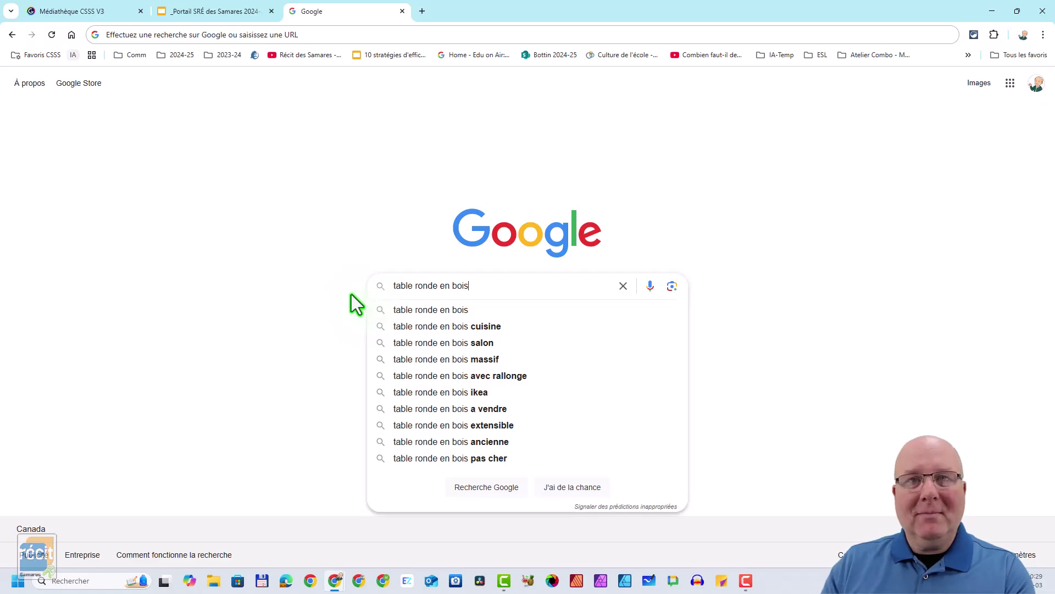
pyautogui.press('Return')
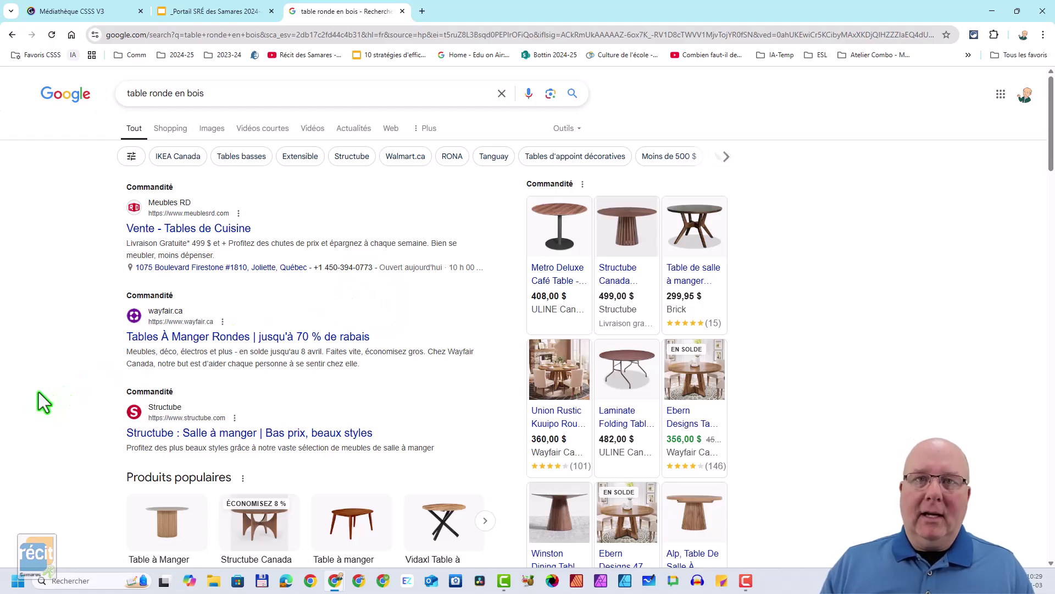
pyautogui.scroll(-8, 37, 401)
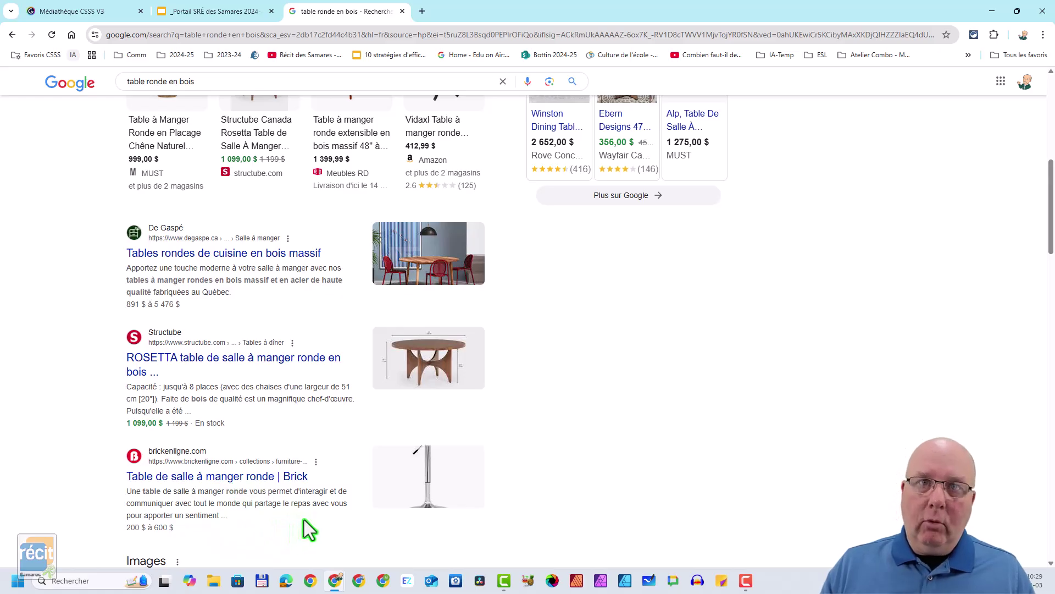
pyautogui.scroll(8, 27, 410)
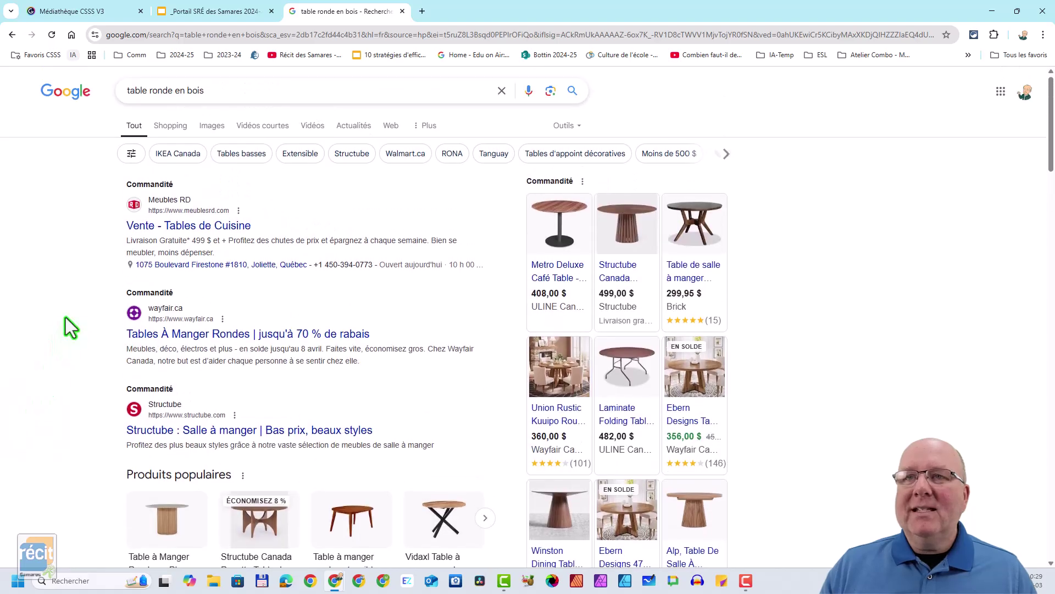
# Step: Enclose the query in quotation marks, search for the exact phrase "table ronde en bois", and look through the results
pyautogui.click(227, 95)
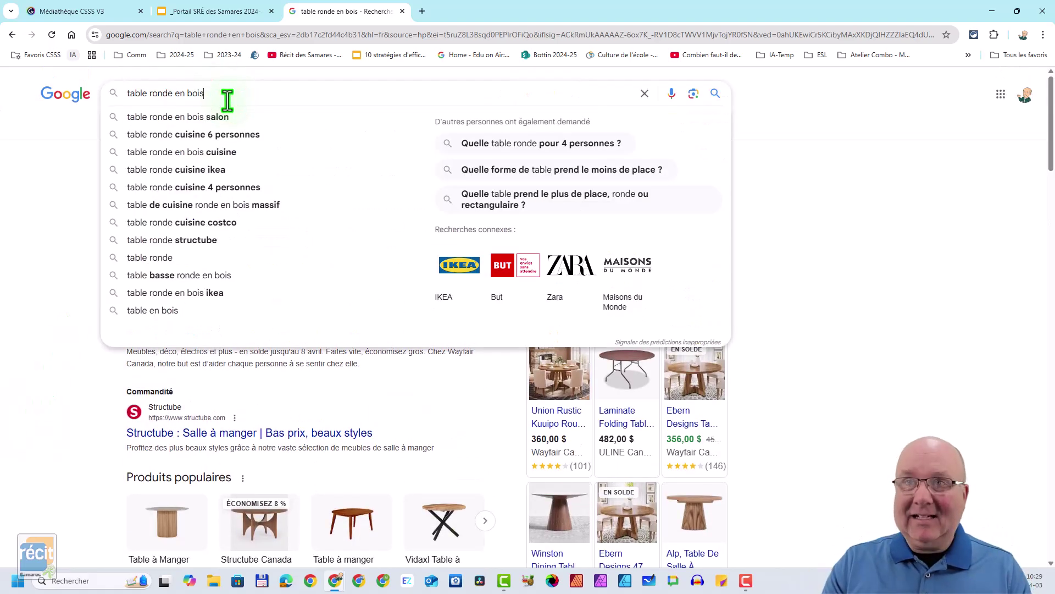
pyautogui.write('"')
pyautogui.write('"')
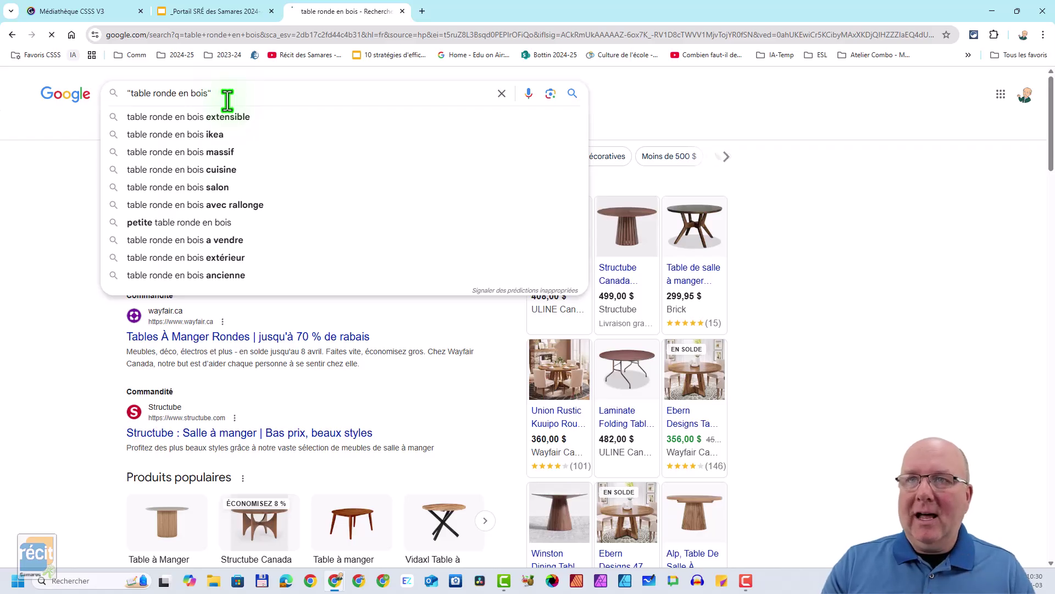
pyautogui.press('Return')
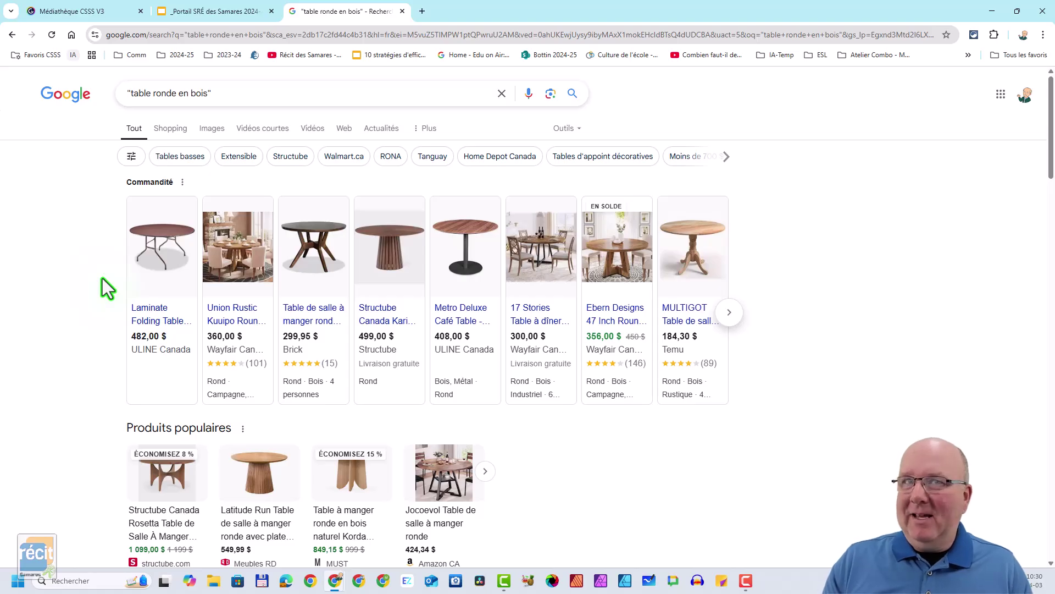
pyautogui.scroll(-13, 81, 290)
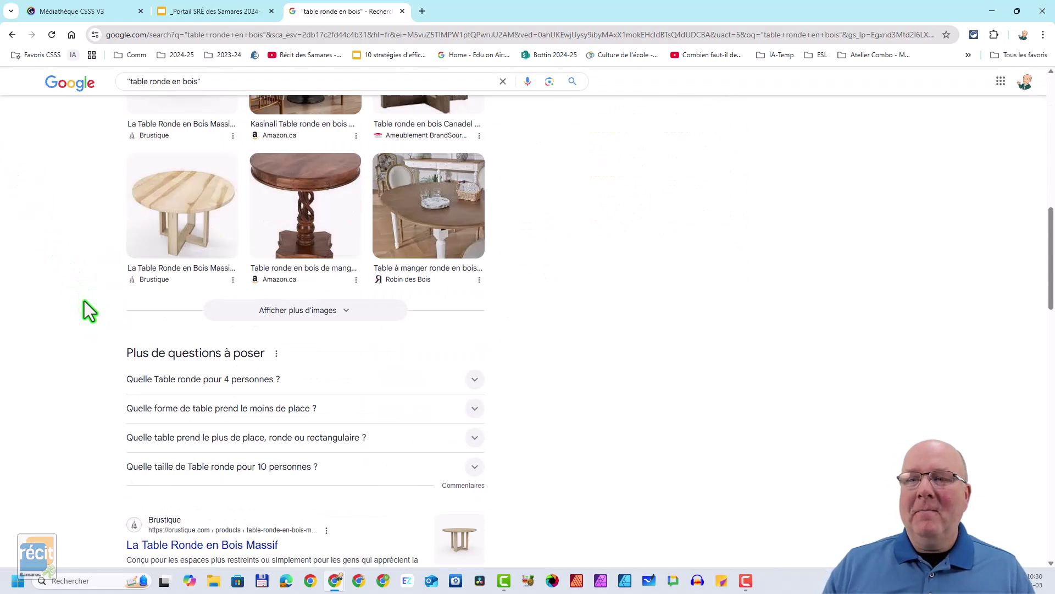
pyautogui.scroll(-7, 89, 312)
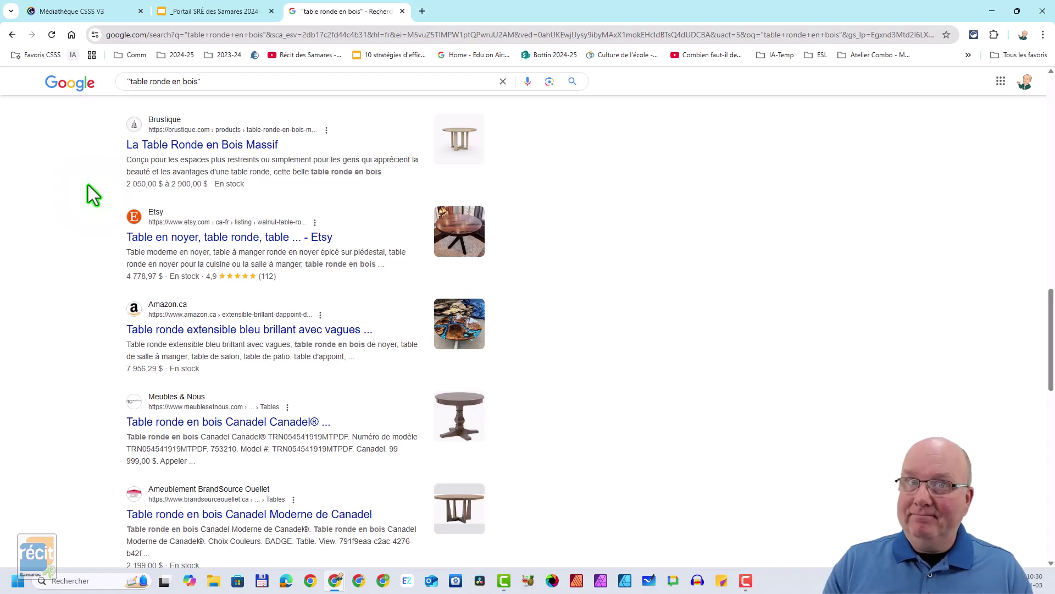
# Step: Remove both quotation marks from the search query, leaving table ronde en bois
pyautogui.click(223, 81)
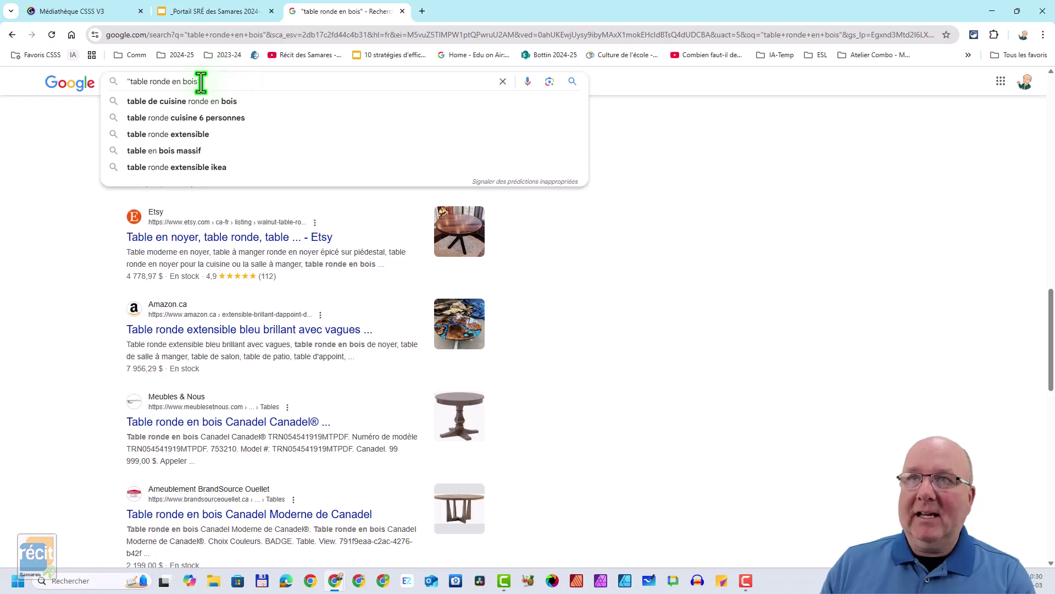
pyautogui.click(129, 83)
pyautogui.press('BackSpace')
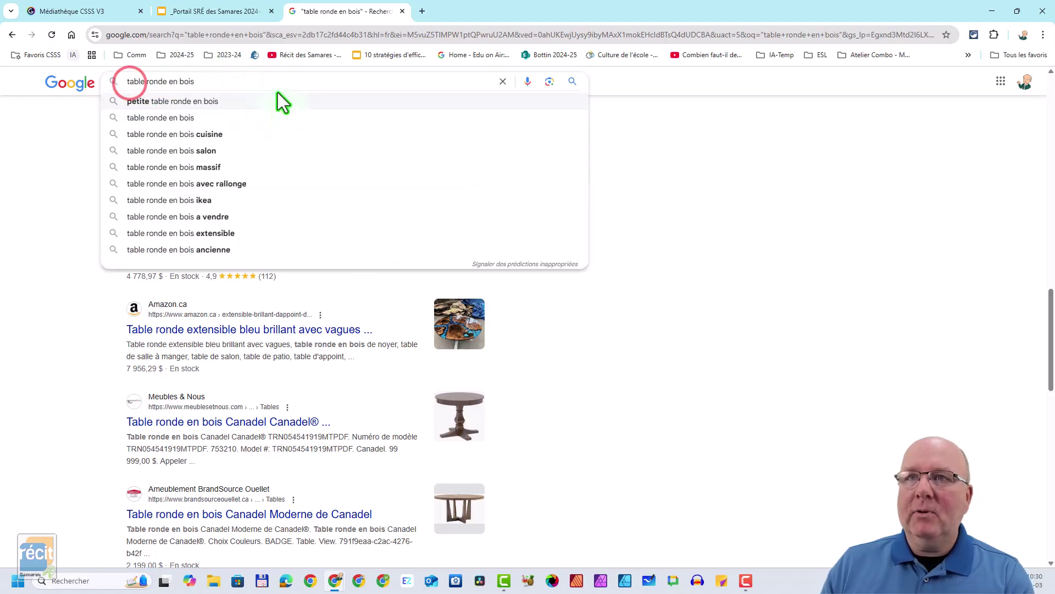
pyautogui.click(258, 79)
pyautogui.press('BackSpace')
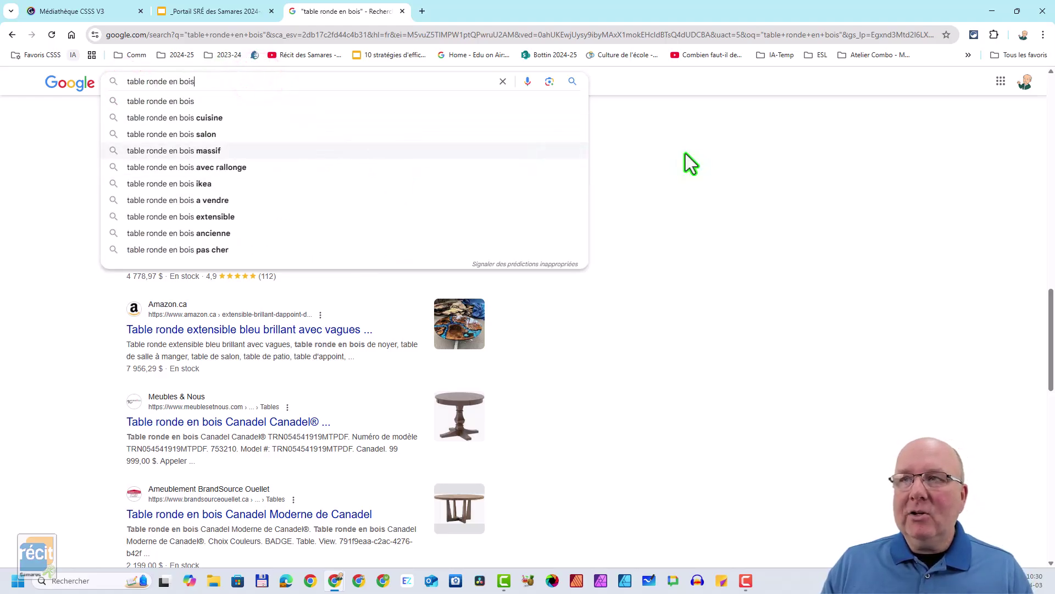
pyautogui.click(804, 159)
# Step: Add -amazon to the query to exclude Amazon, run the search, and look through the results
pyautogui.click(230, 83)
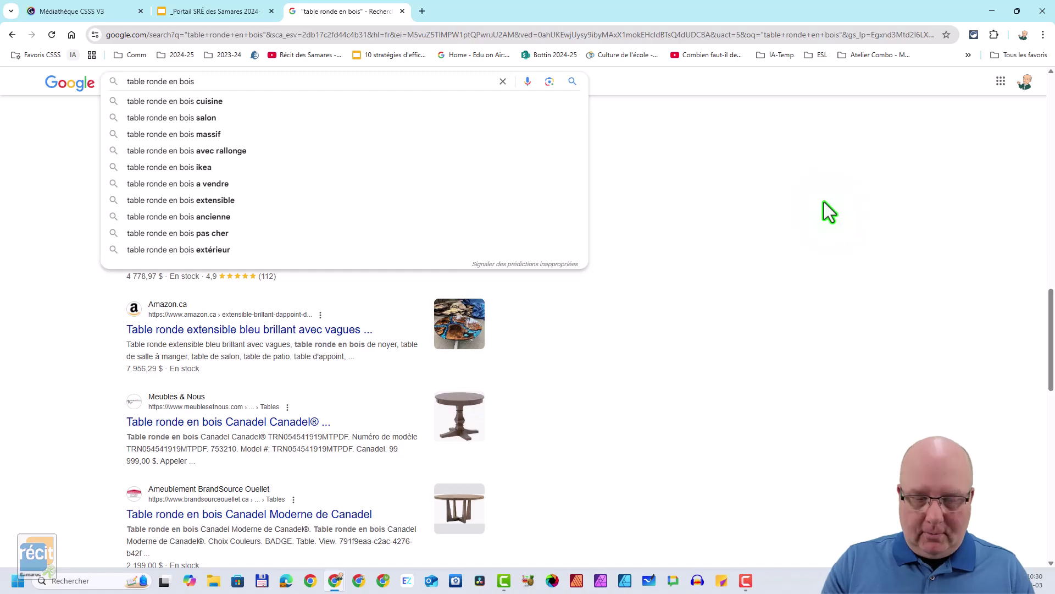
pyautogui.write('-')
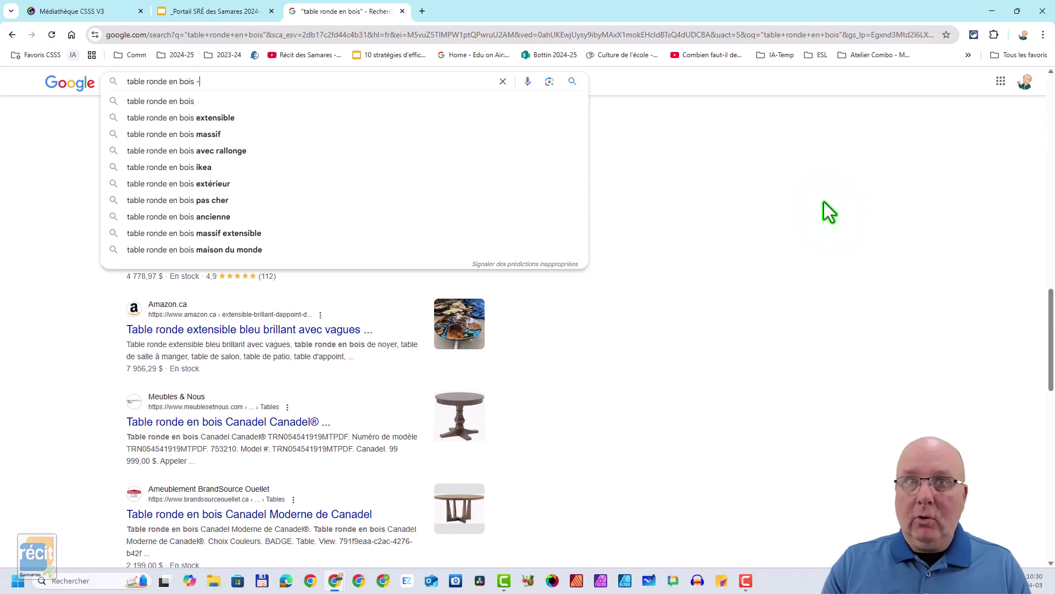
pyautogui.write('amazon')
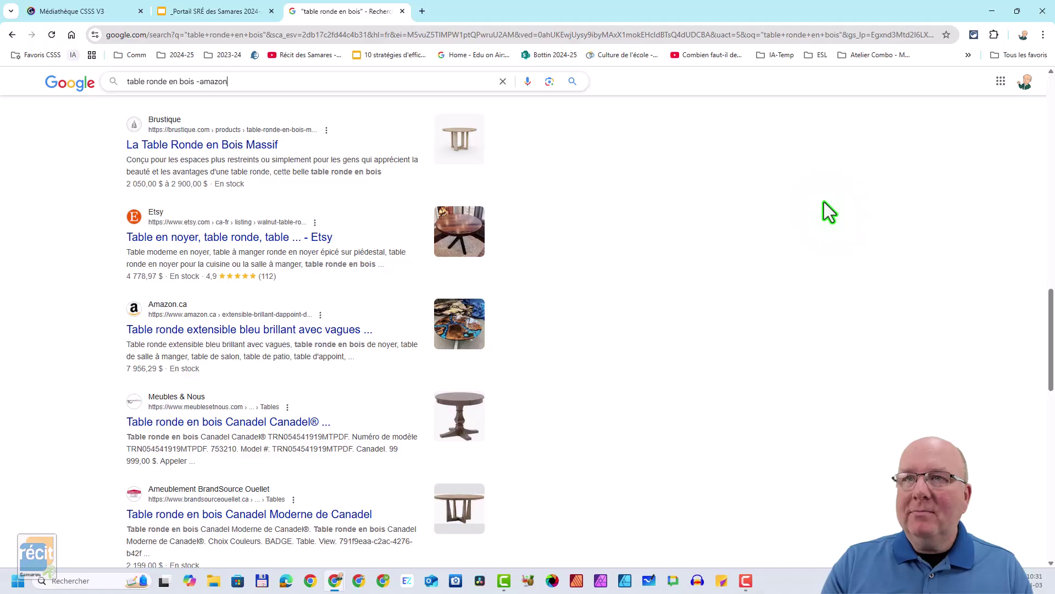
pyautogui.press('Return')
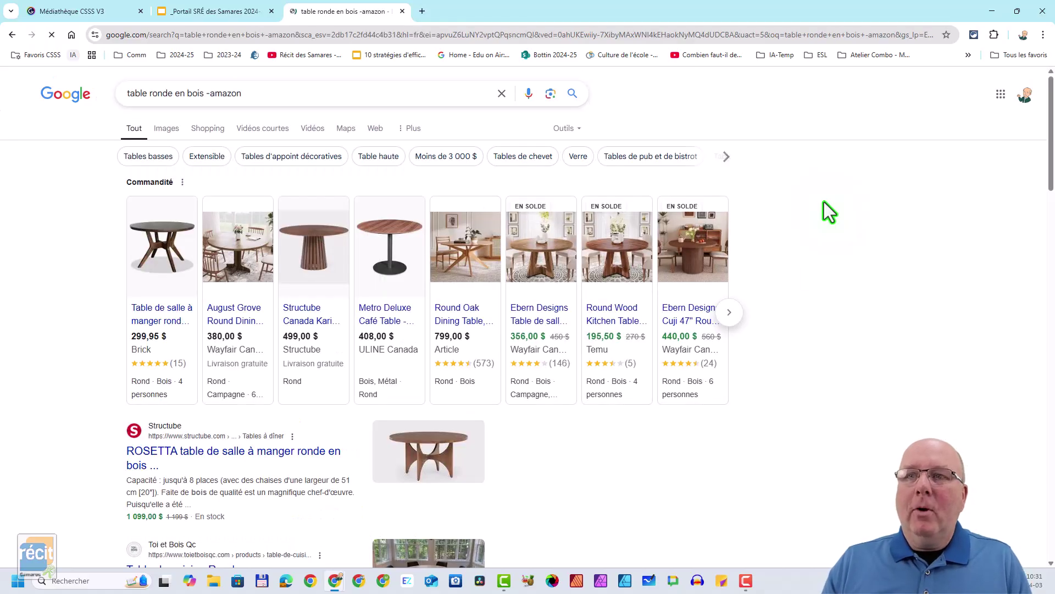
pyautogui.scroll(-1, 71, 321)
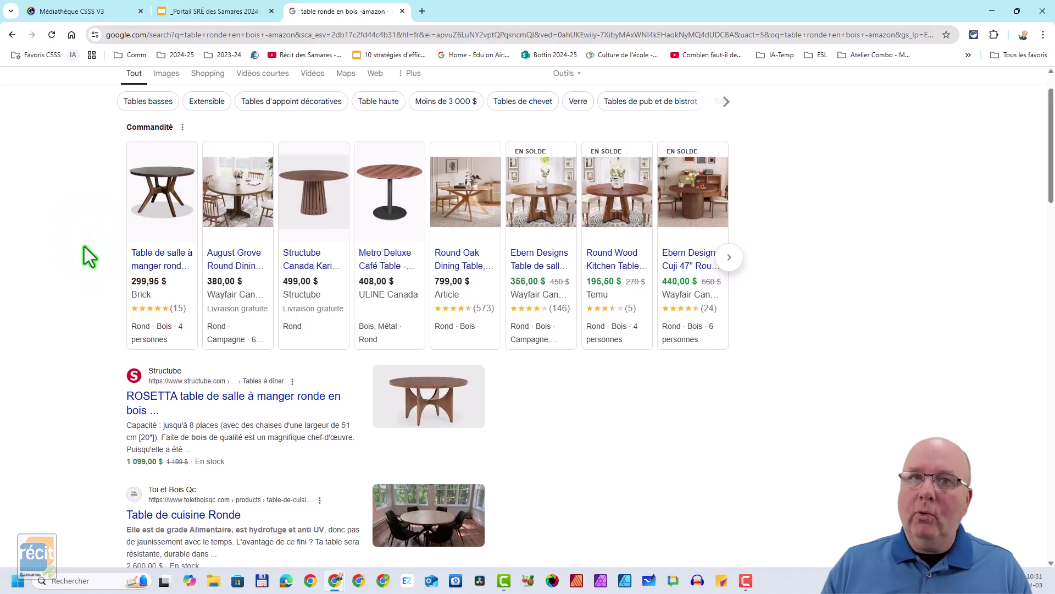
pyautogui.scroll(-4, 82, 315)
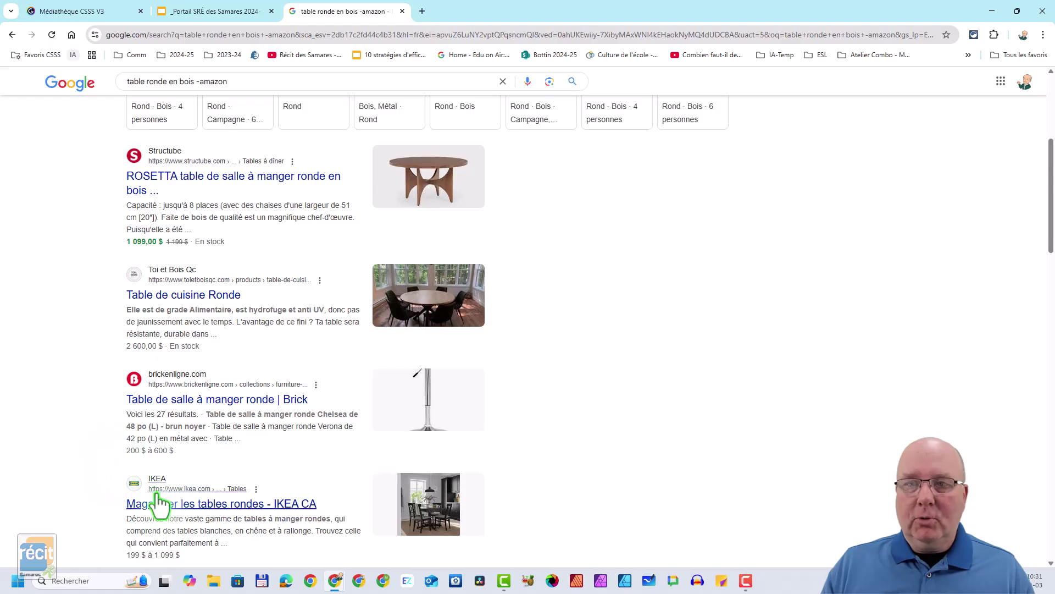
pyautogui.scroll(5, 170, 495)
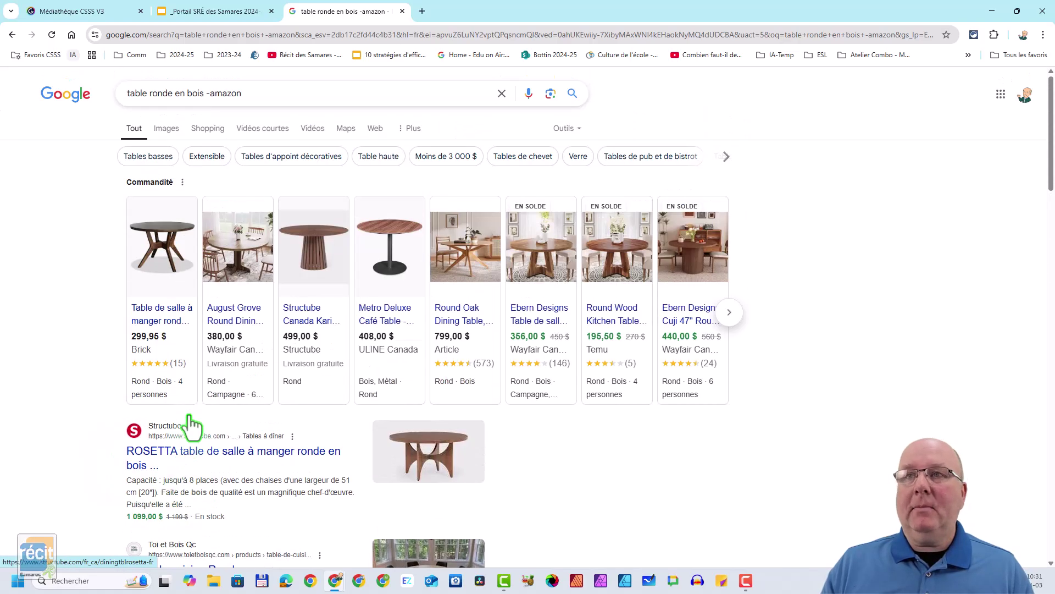
# Step: Add -ikea to the query to exclude IKEA as well, run the search, and look through the results
pyautogui.click(265, 95)
pyautogui.write('-ik')
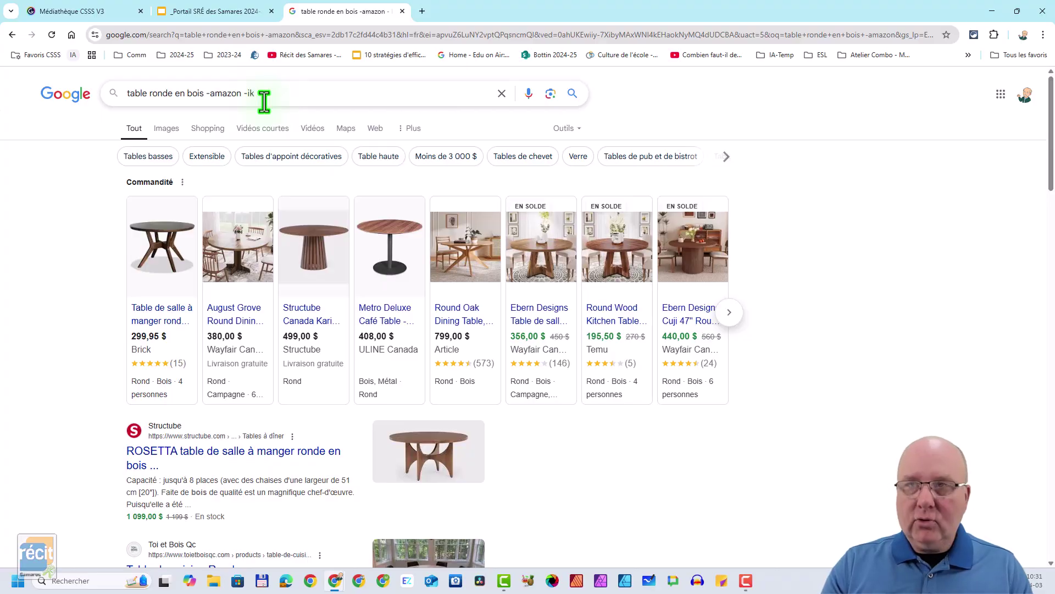
pyautogui.write('ea')
pyautogui.press('Return')
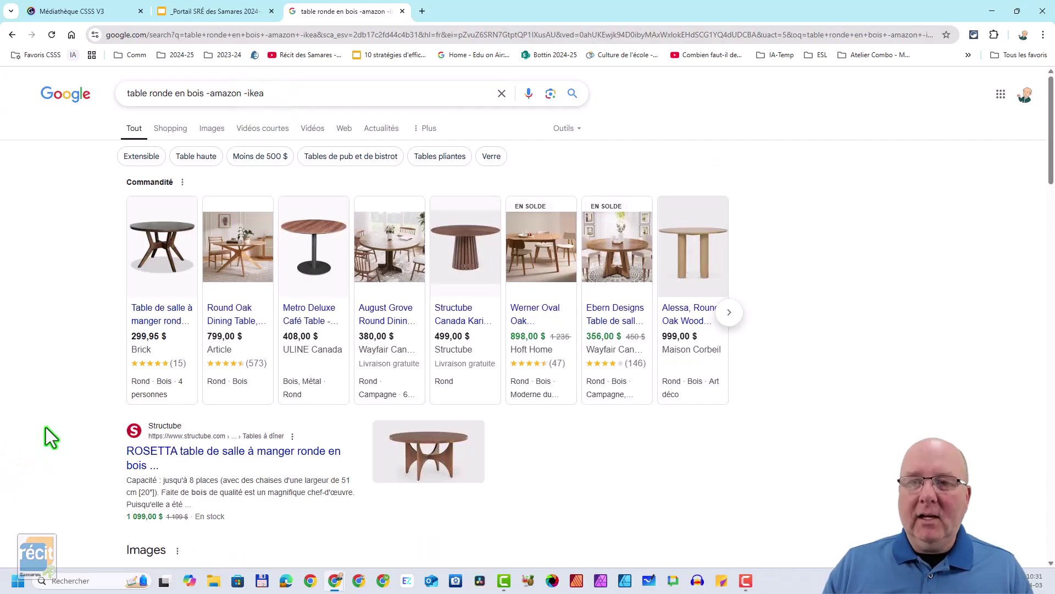
pyautogui.scroll(-5, 46, 427)
pyautogui.scroll(-2, 75, 384)
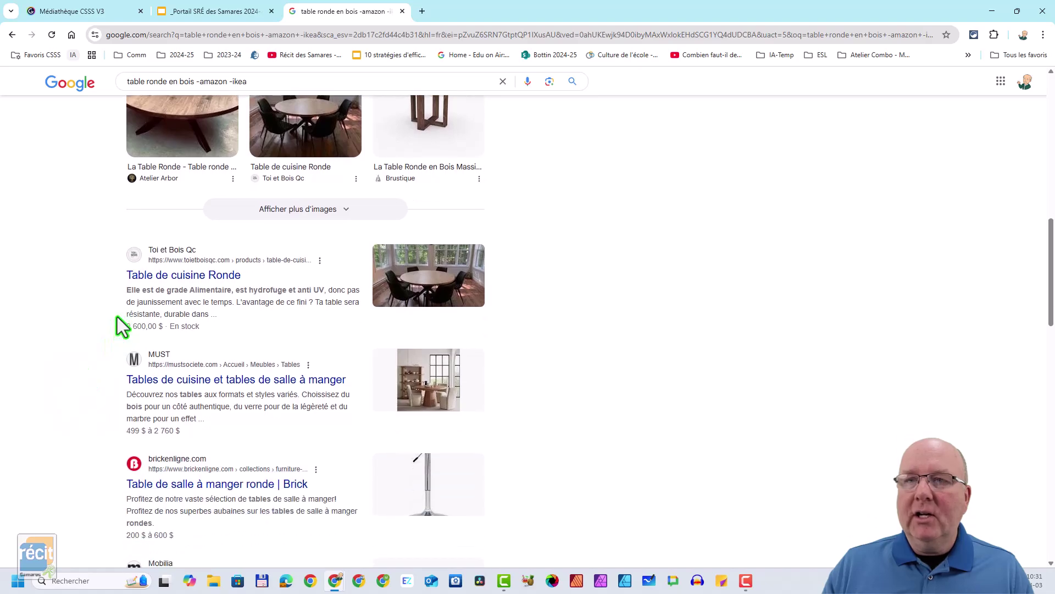
pyautogui.scroll(12, 115, 483)
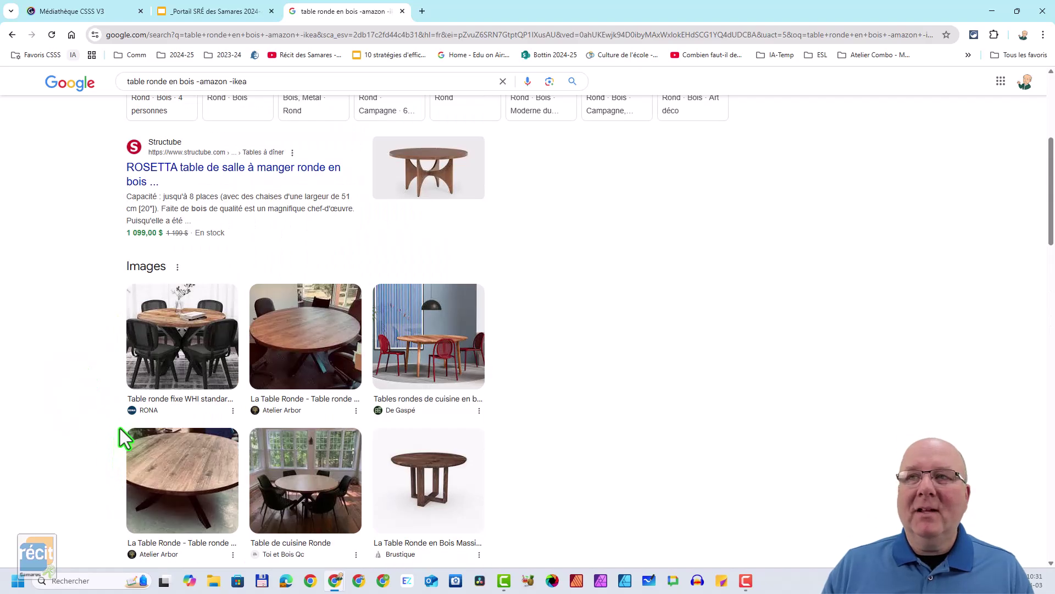
# Step: Replace the two exclusions in the query with +kijiji, run the search, and look through the results
pyautogui.moveTo(285, 99); pyautogui.dragTo(209, 99)
pyautogui.press('BackSpace')
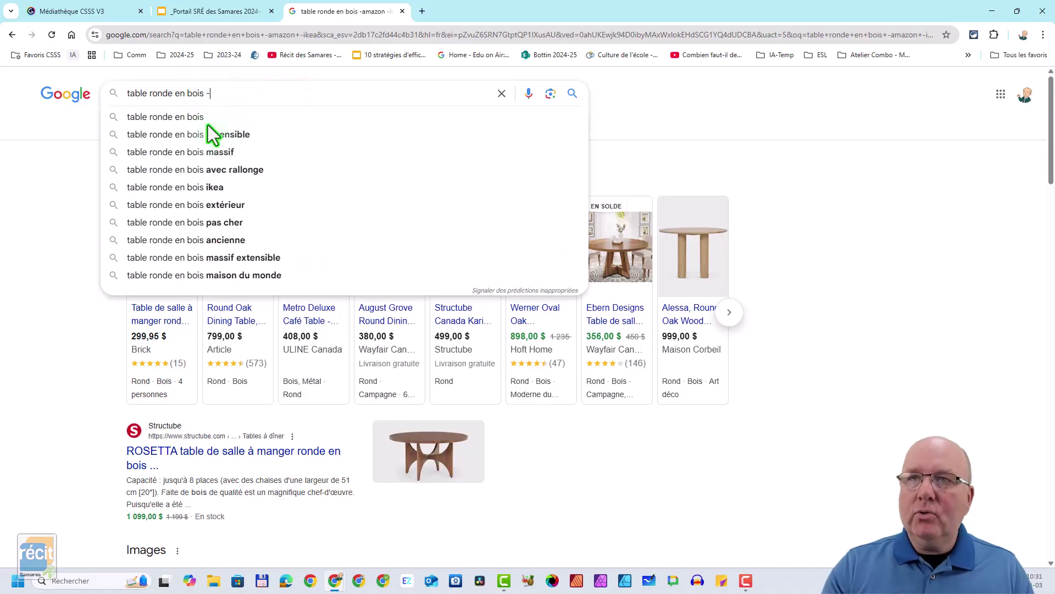
pyautogui.press('BackSpace')
pyautogui.write('+')
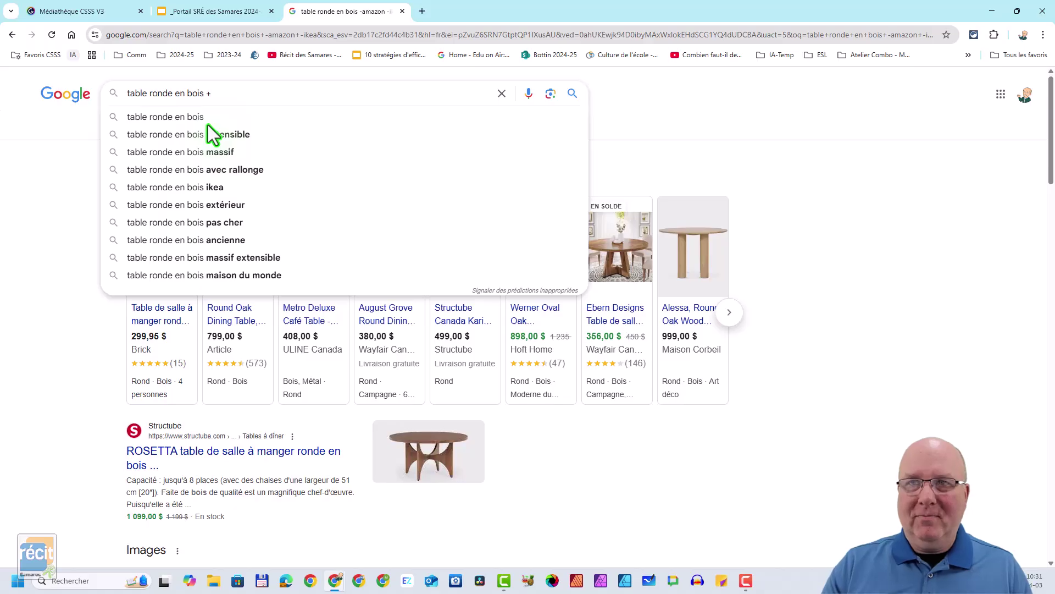
pyautogui.write('kiji')
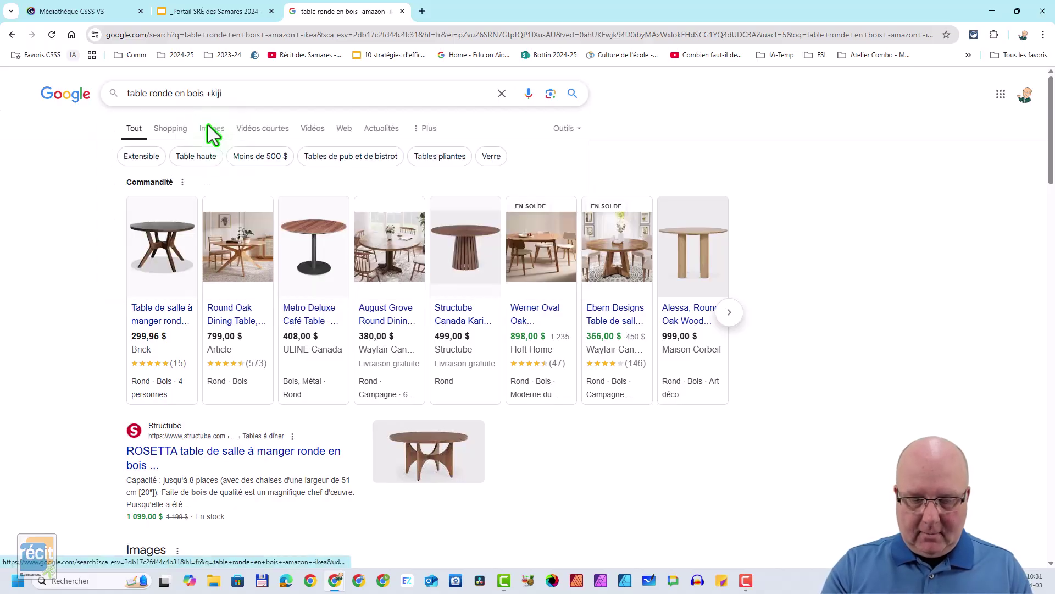
pyautogui.write('ji')
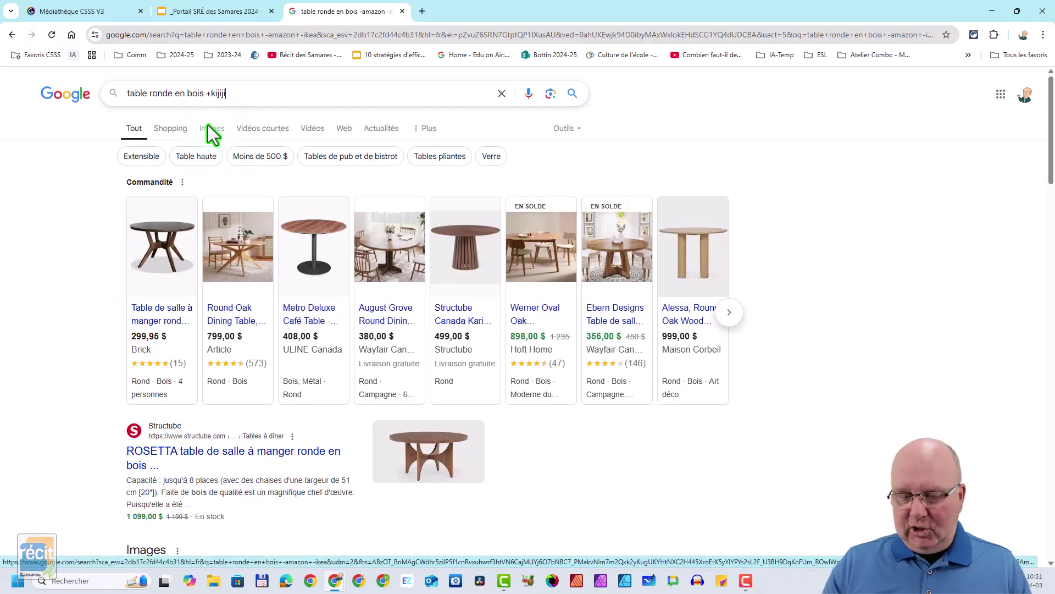
pyautogui.press('Return')
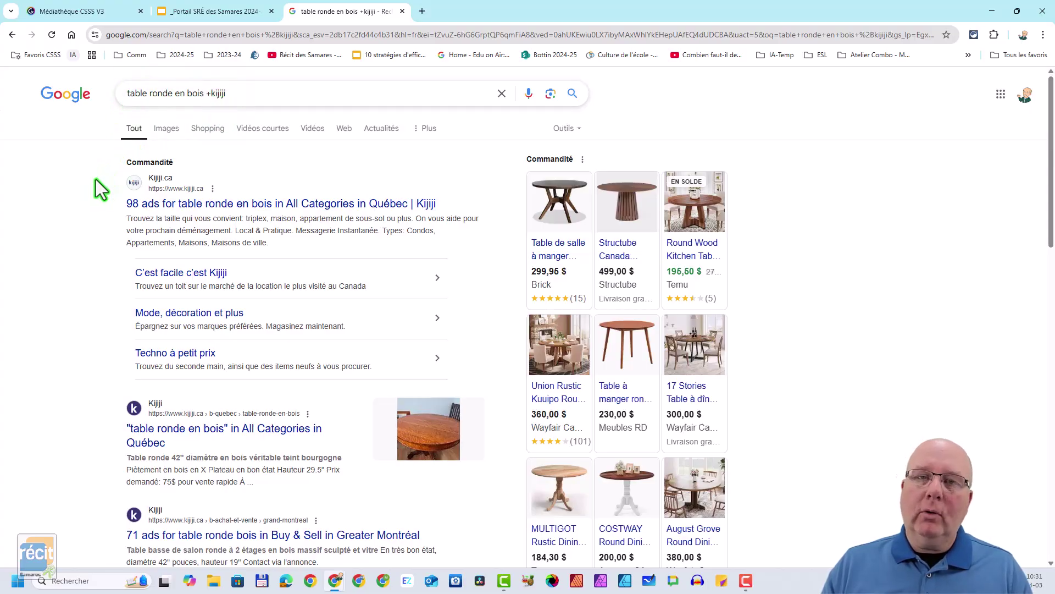
pyautogui.scroll(-5, 119, 347)
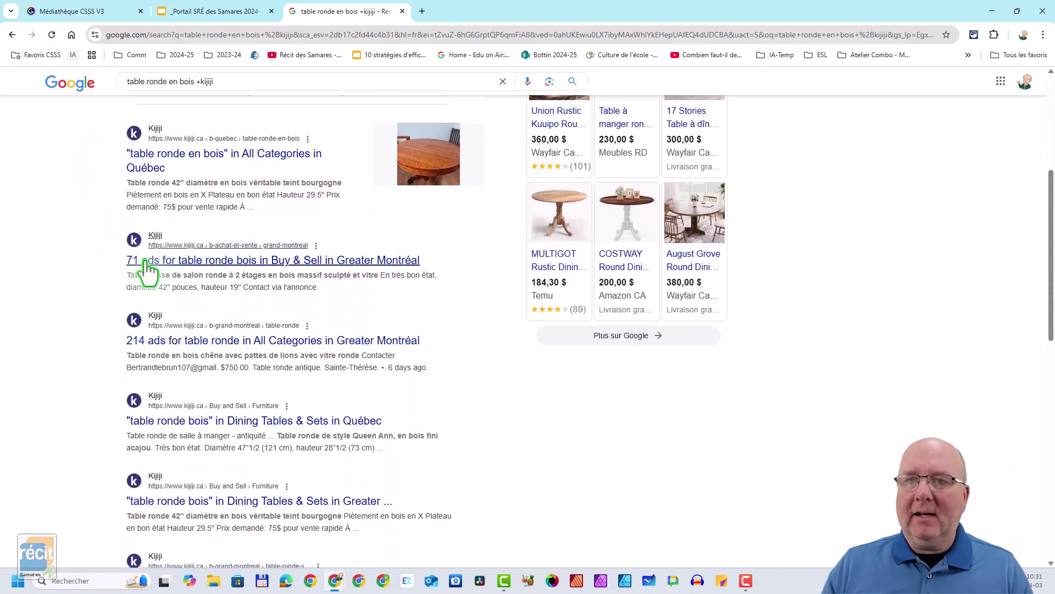
pyautogui.scroll(5, 140, 461)
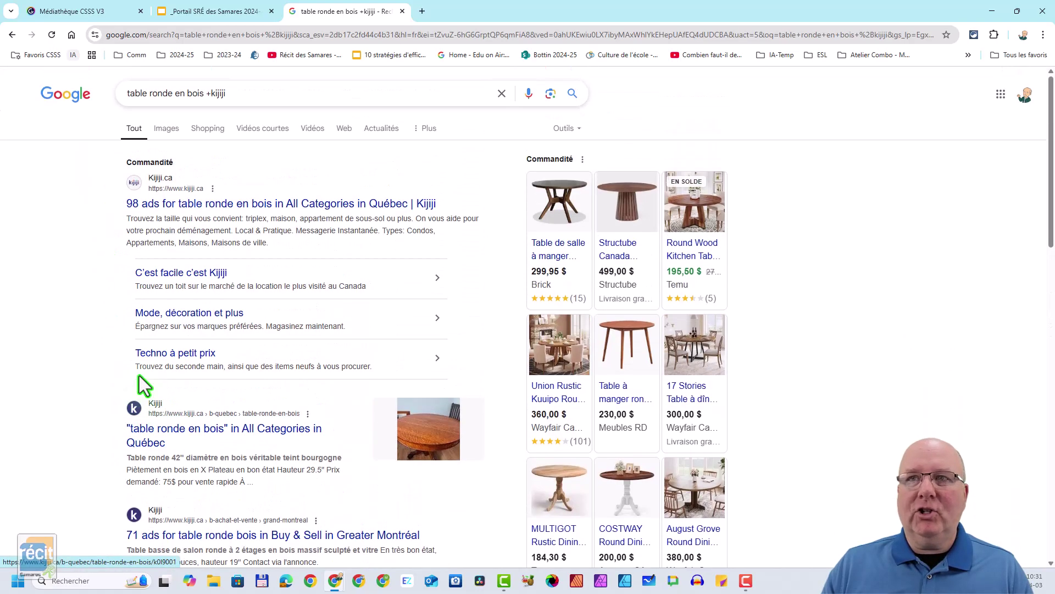
# Step: Replace kijiji with noyer after the plus sign in the query, run the search, and look through the results
pyautogui.click(242, 94)
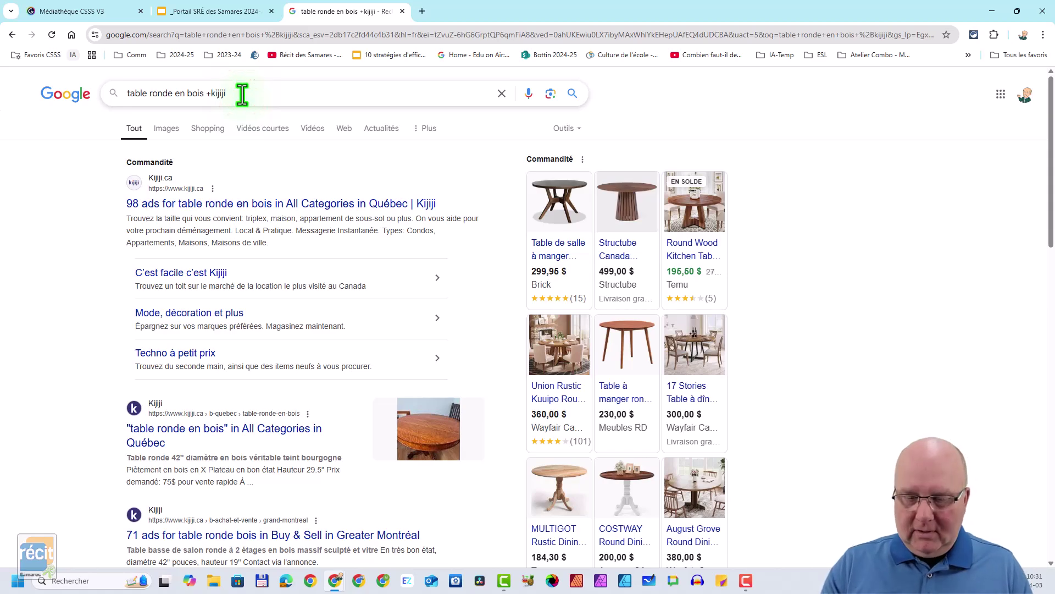
pyautogui.press('BackSpace')
pyautogui.press('BackSpace')
pyautogui.press('BackSpace')
pyautogui.press('BackSpace')
pyautogui.press('BackSpace')
pyautogui.press('BackSpace')
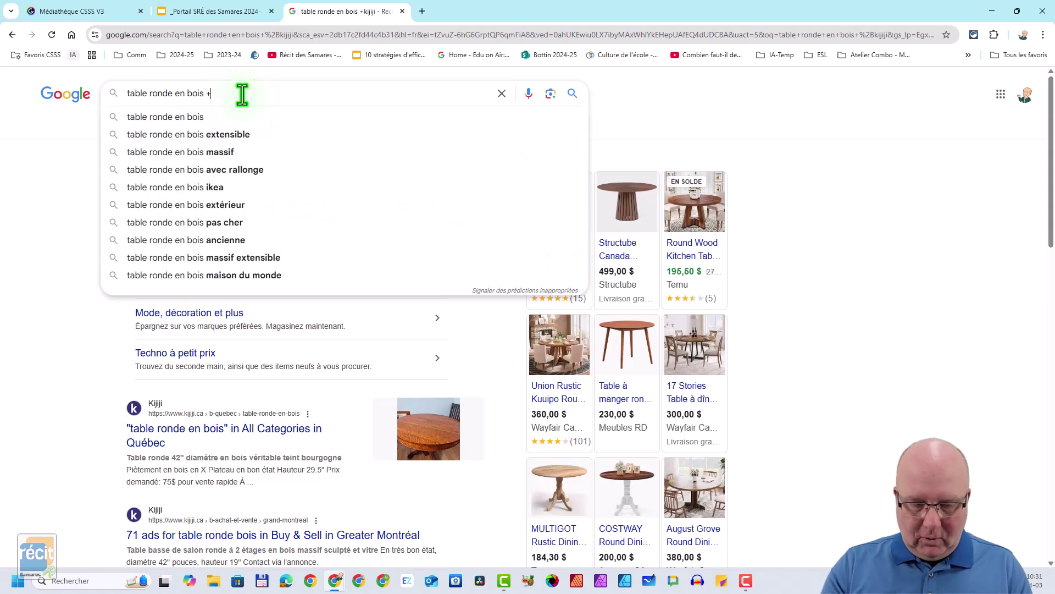
pyautogui.write('noyer')
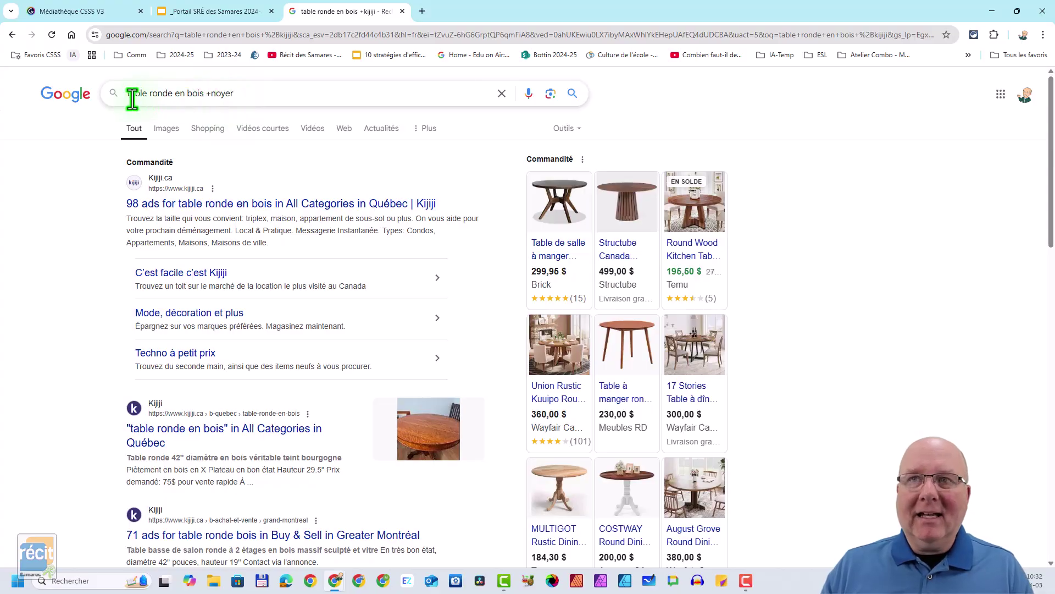
pyautogui.press('Return')
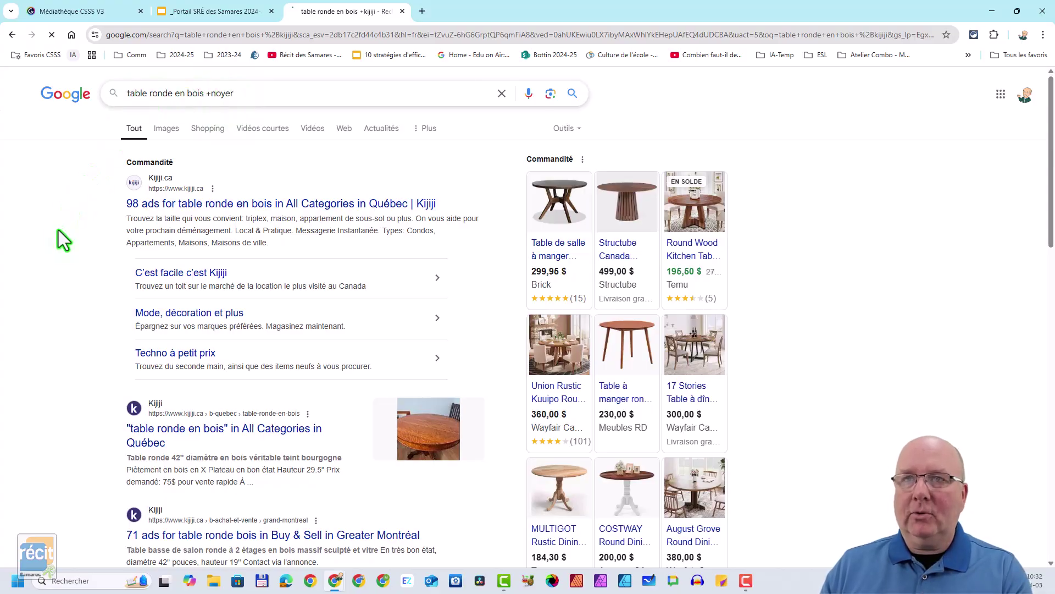
pyautogui.scroll(-3, 123, 403)
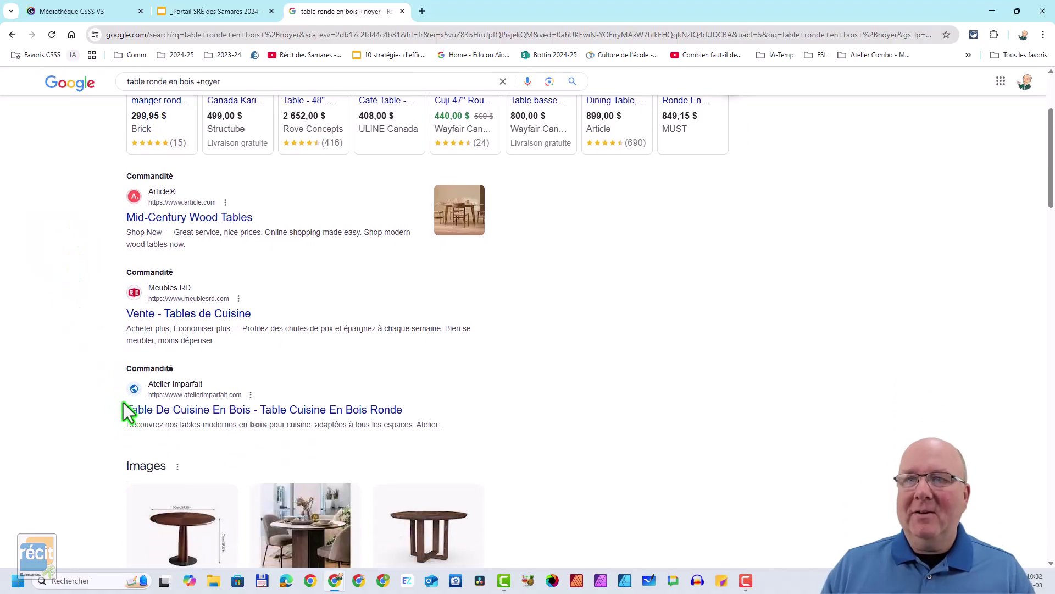
pyautogui.scroll(-6, 125, 422)
pyautogui.scroll(7, 126, 420)
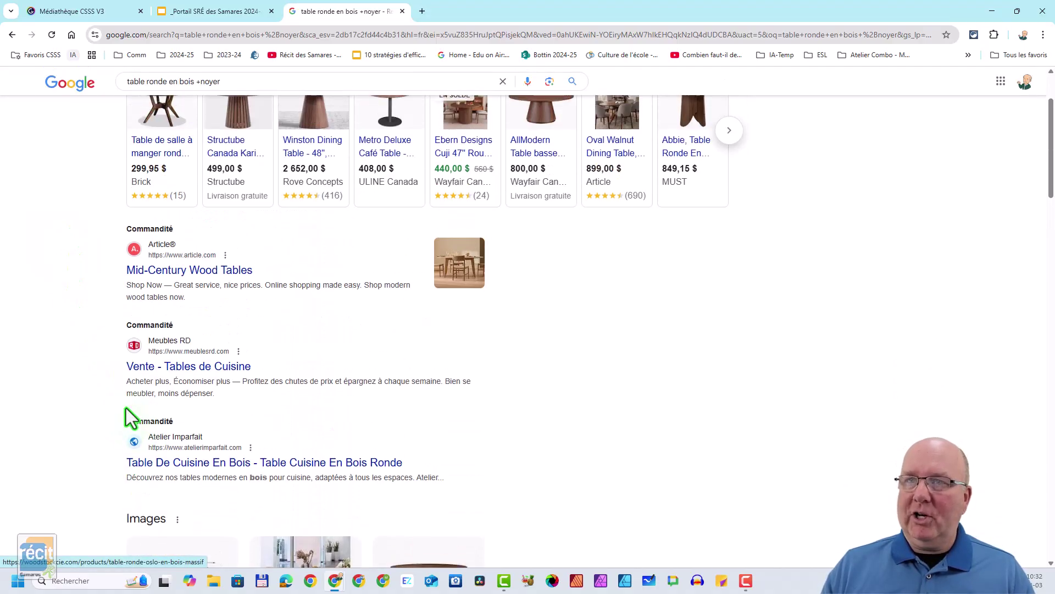
pyautogui.scroll(-15, 102, 377)
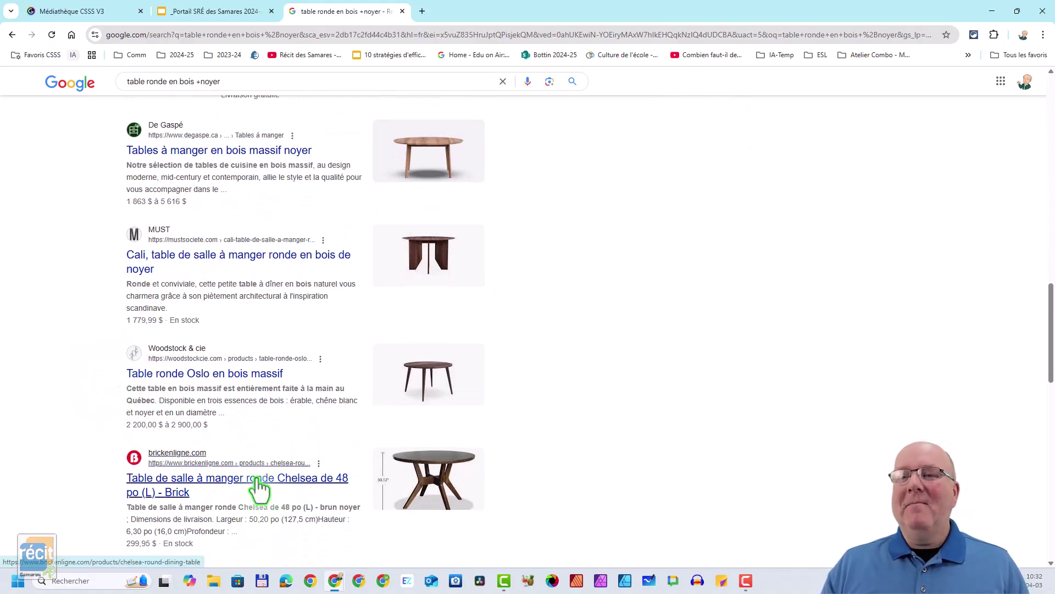
pyautogui.scroll(8, 222, 438)
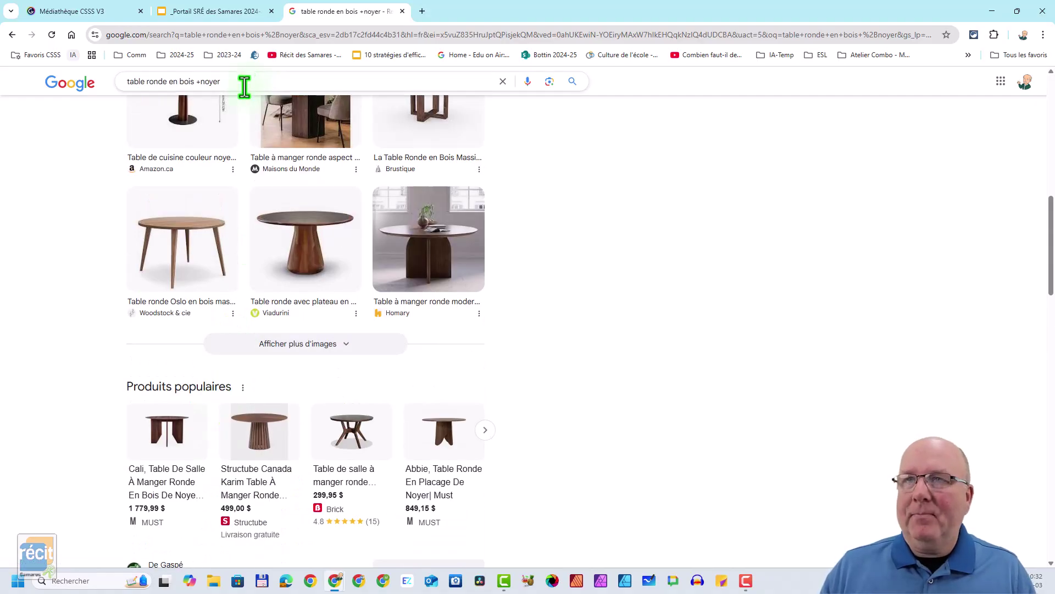
# Step: Replace +noyer in the search query with the English operators AND OR
pyautogui.moveTo(244, 87); pyautogui.dragTo(196, 85)
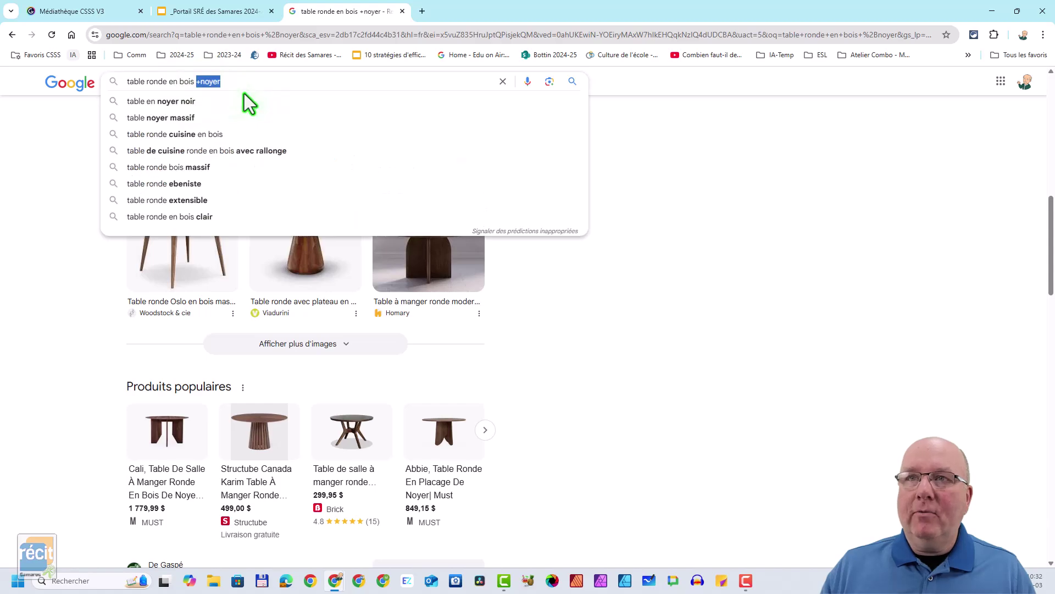
pyautogui.press('BackSpace')
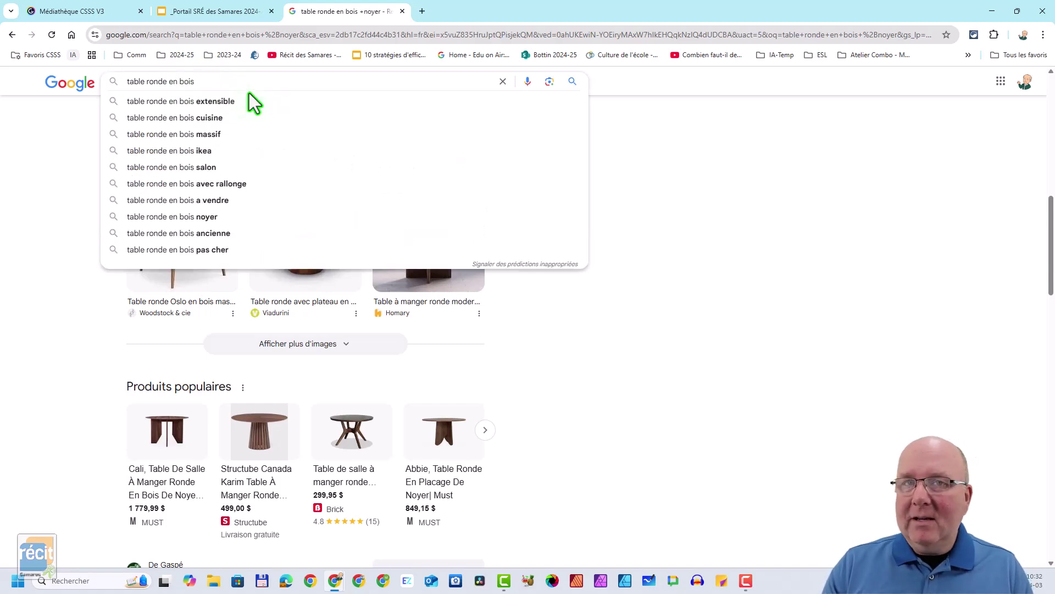
pyautogui.write('AN')
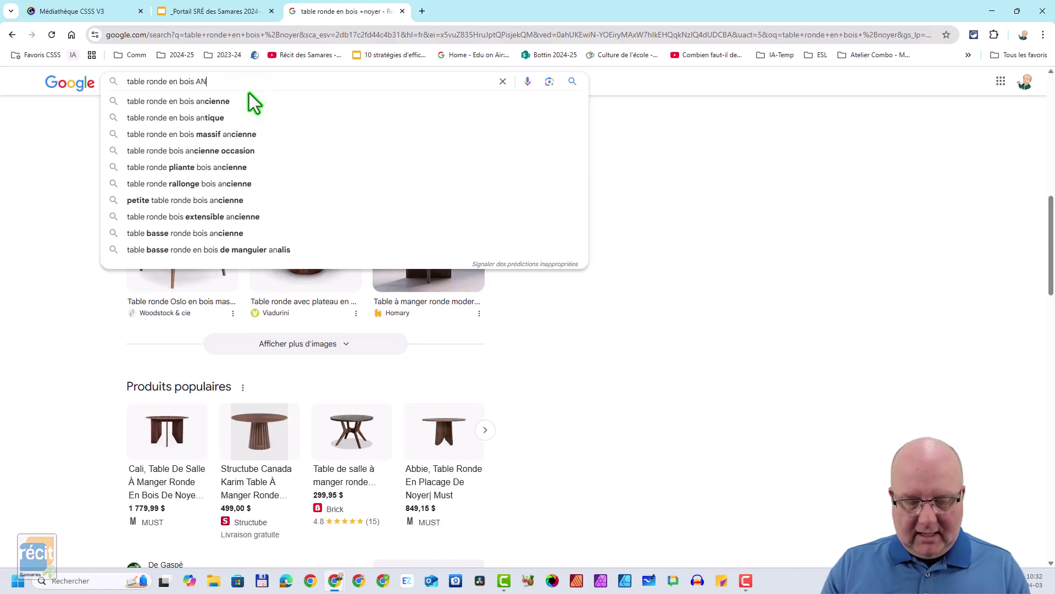
pyautogui.write('D OR')
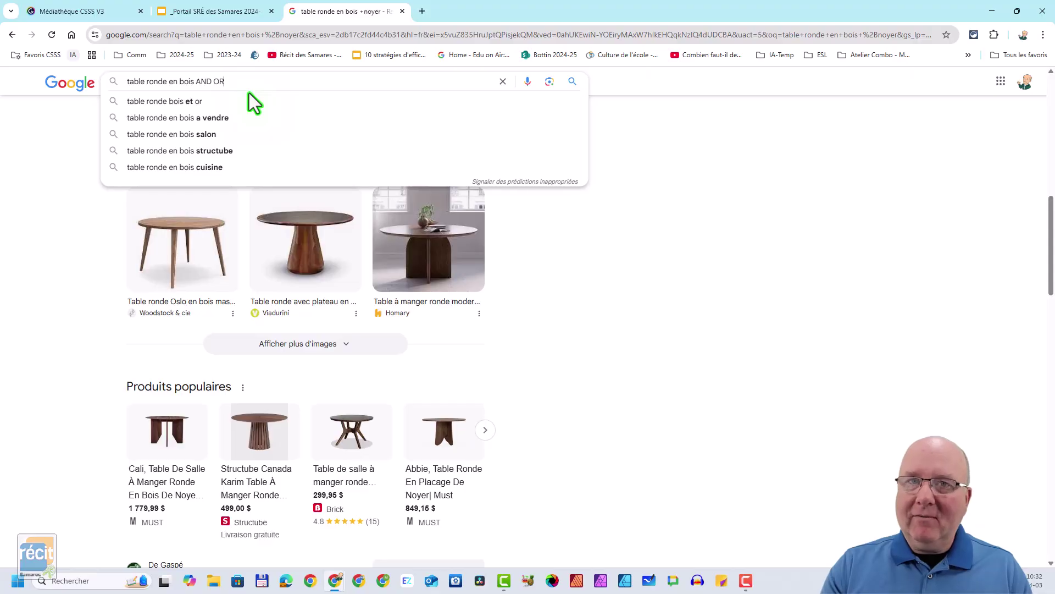
# Step: Replace the English operators in the query with their French equivalents ET OU
pyautogui.press('BackSpace')
pyautogui.press('BackSpace')
pyautogui.press('BackSpace')
pyautogui.press('BackSpace')
pyautogui.press('BackSpace')
pyautogui.press('BackSpace')
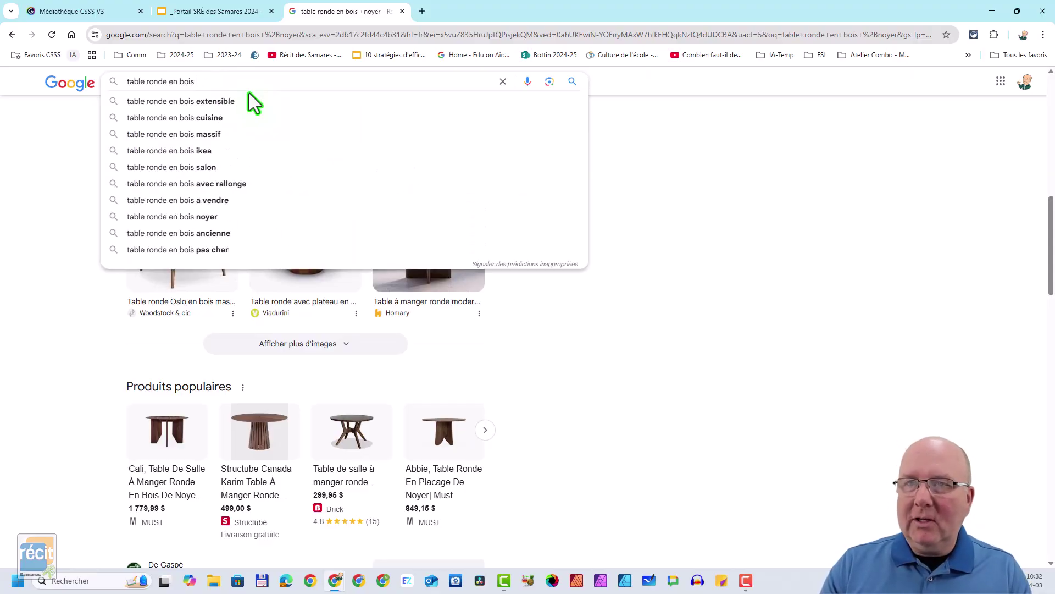
pyautogui.write('ET')
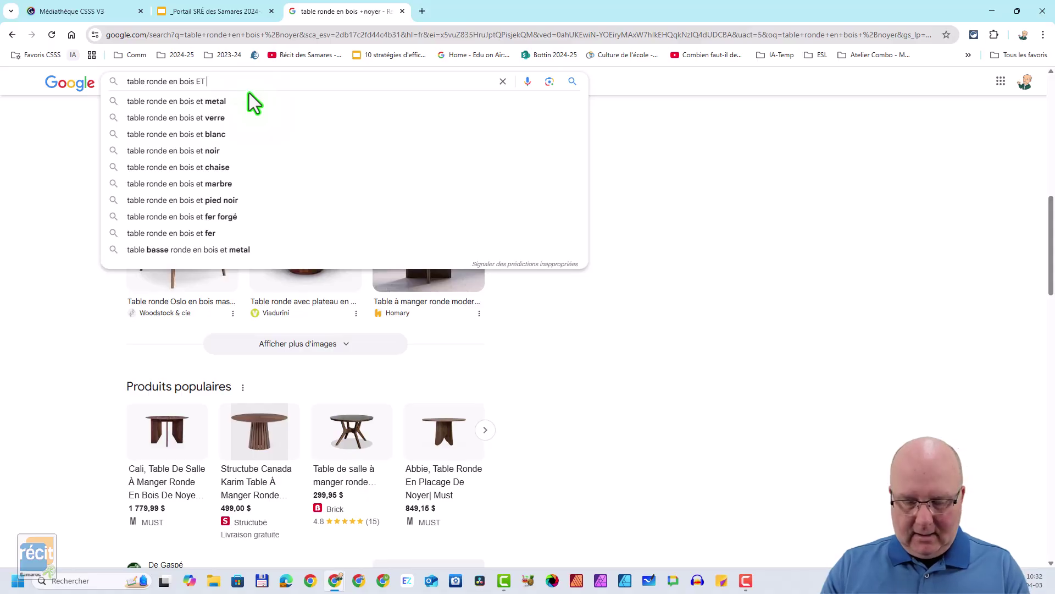
pyautogui.write(' OU')
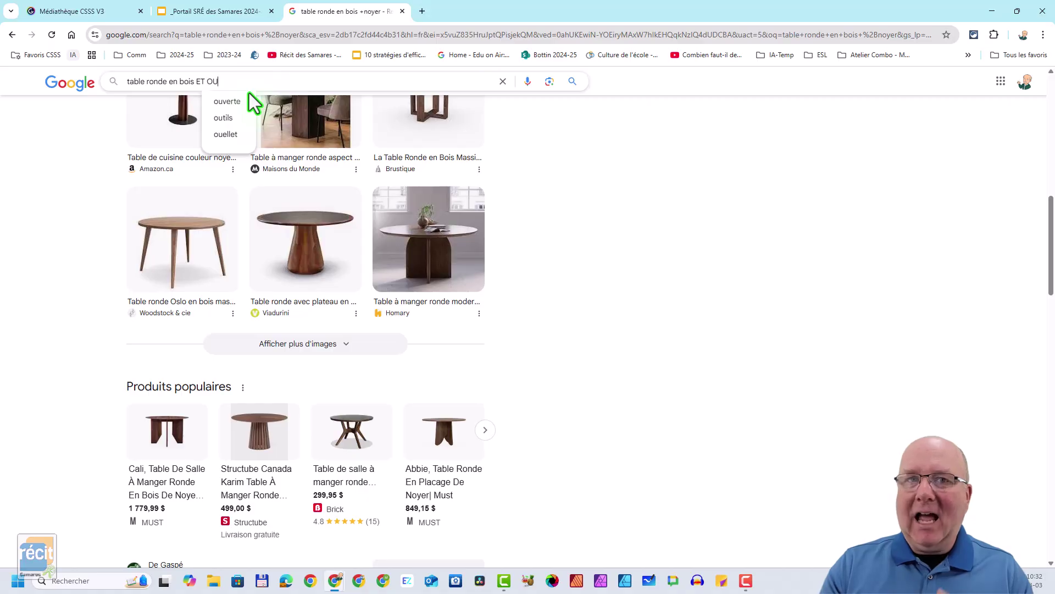
# Step: Replace OU with noyer so the query reads table ronde en bois ET noyer, and run the search
pyautogui.press('BackSpace')
pyautogui.press('BackSpace')
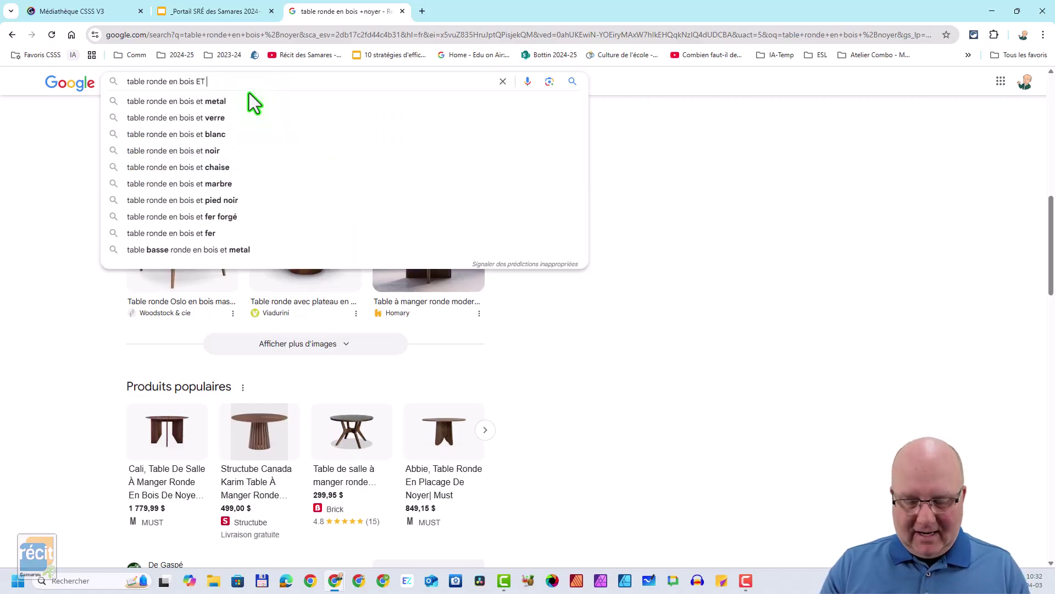
pyautogui.write('noyer')
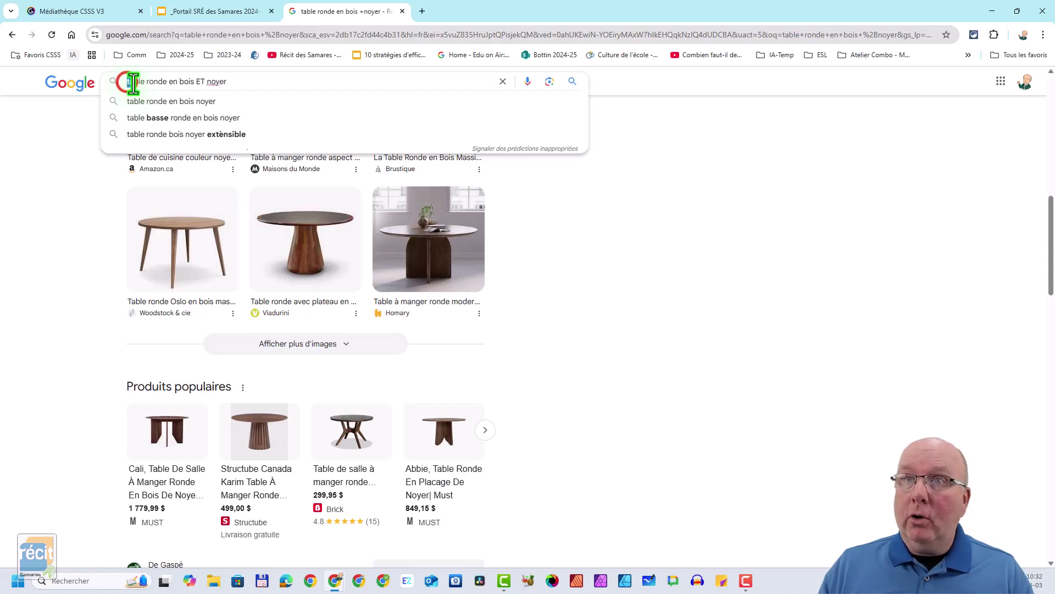
pyautogui.moveTo(125, 82); pyautogui.dragTo(198, 88)
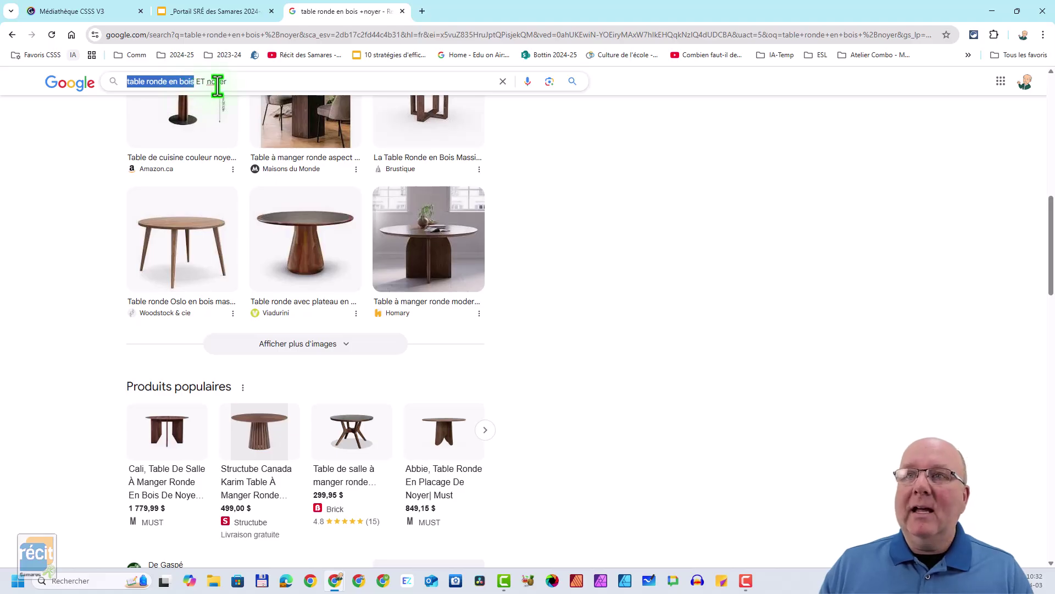
pyautogui.doubleClick(216, 82)
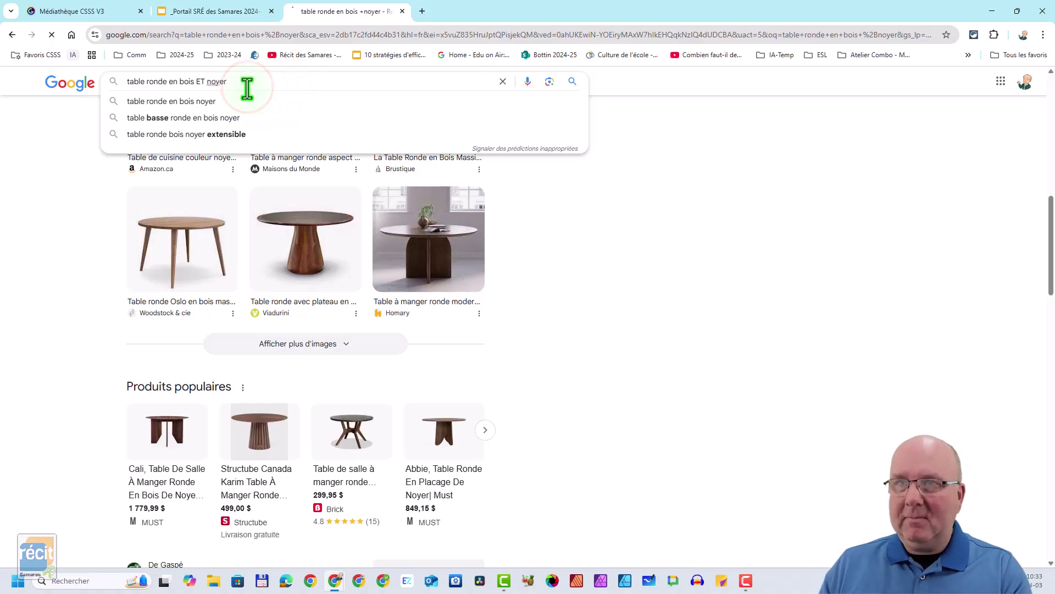
pyautogui.press('Return')
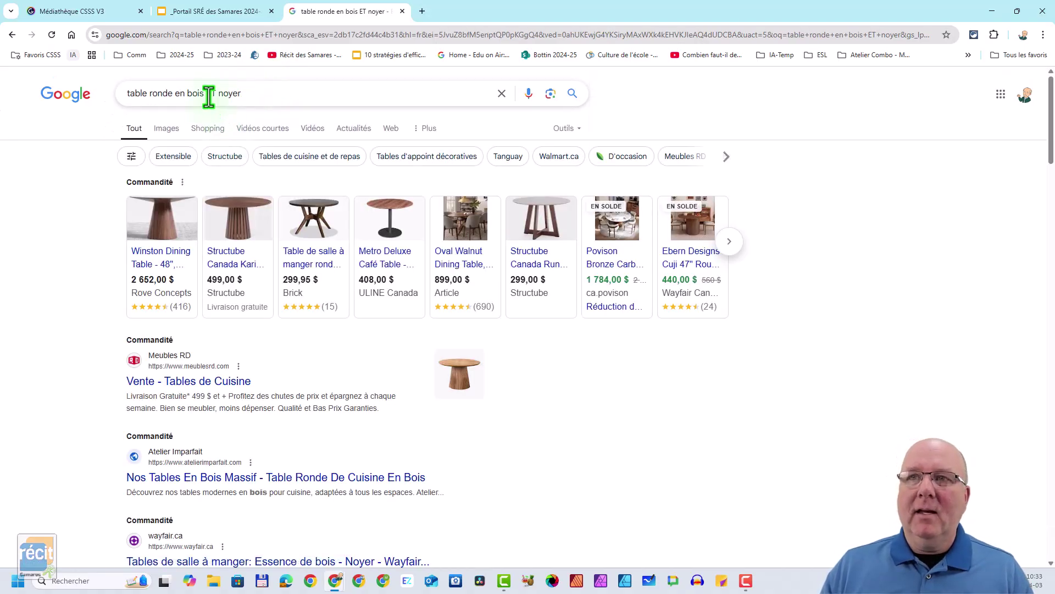
# Step: Change the operator ET to OU in the query, making it table ronde en bois OU noyer
pyautogui.doubleClick(211, 93)
pyautogui.write('OU')
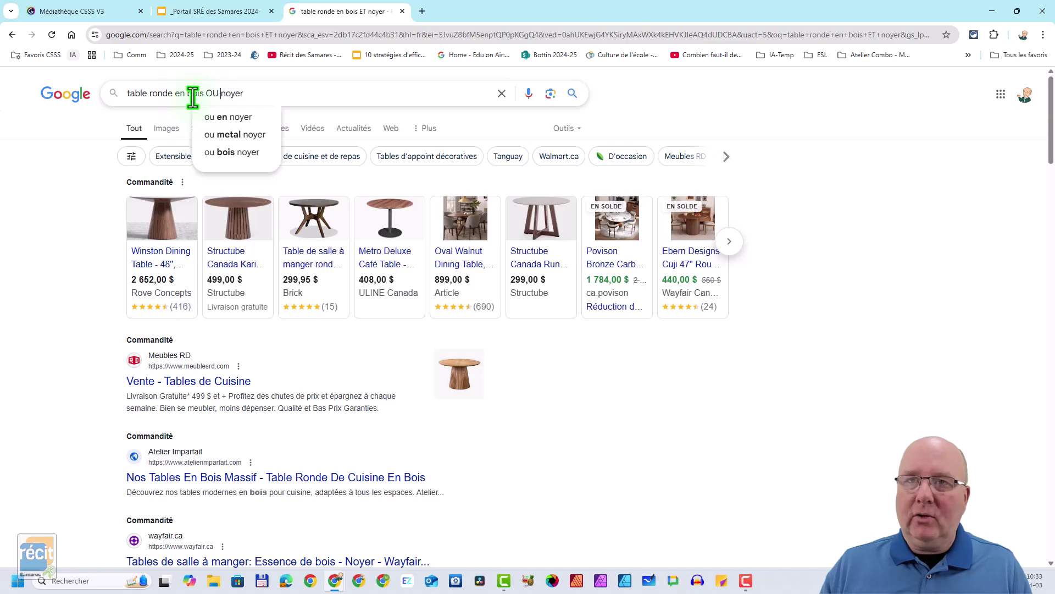
pyautogui.click(253, 97)
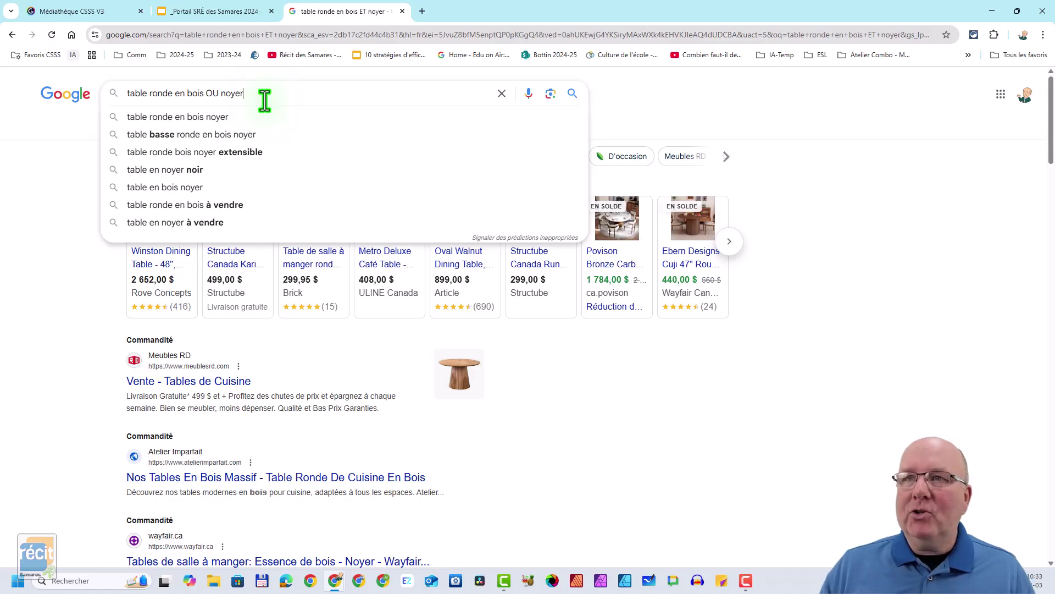
# Step: Replace the whole query with guide pédagogique and run the search
pyautogui.moveTo(260, 91); pyautogui.dragTo(107, 94)
pyautogui.write('gui')
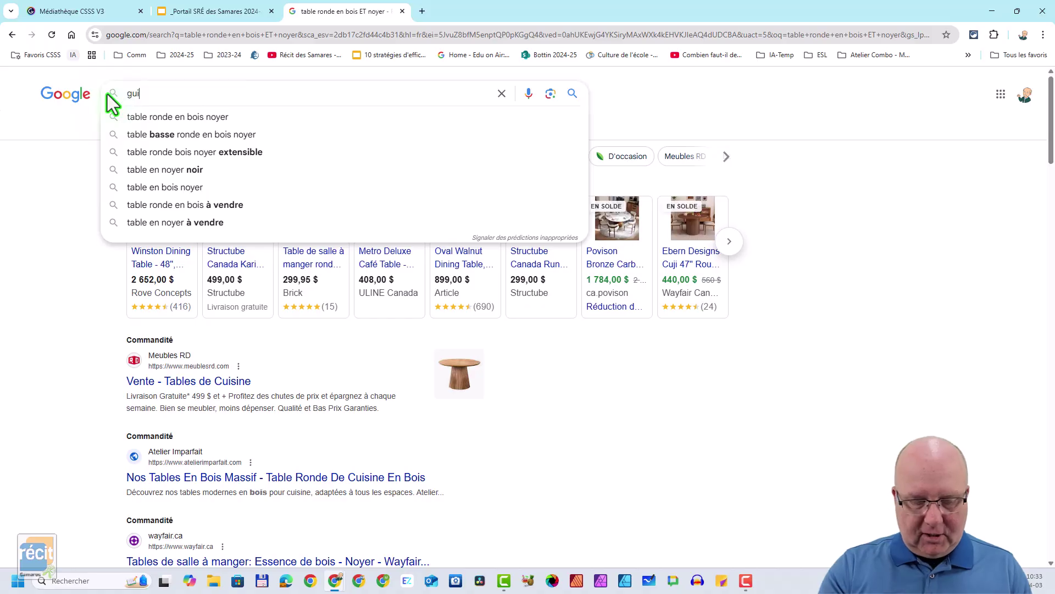
pyautogui.write('de péd')
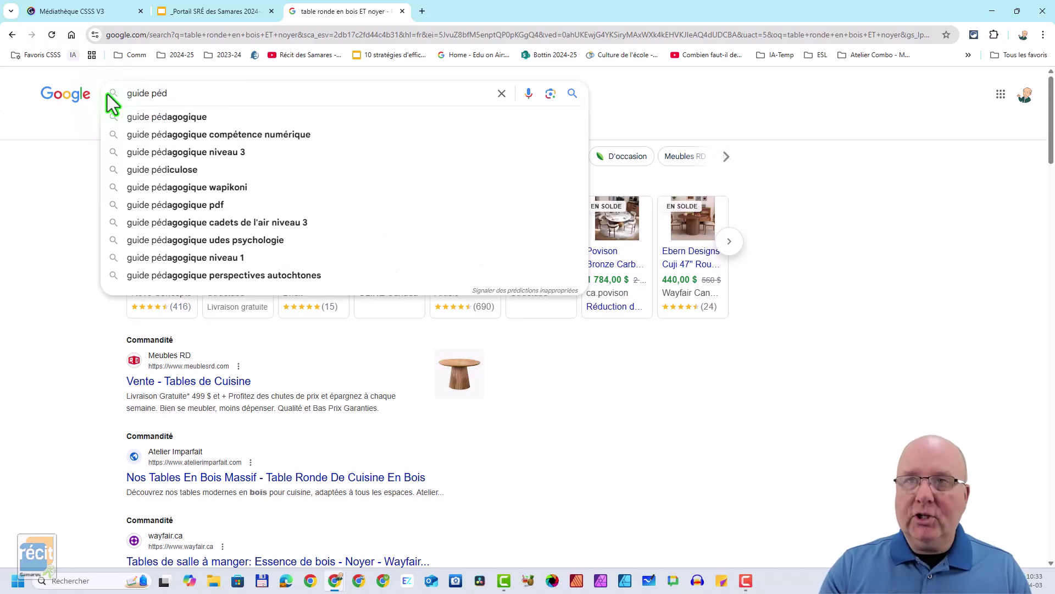
pyautogui.write('agogique')
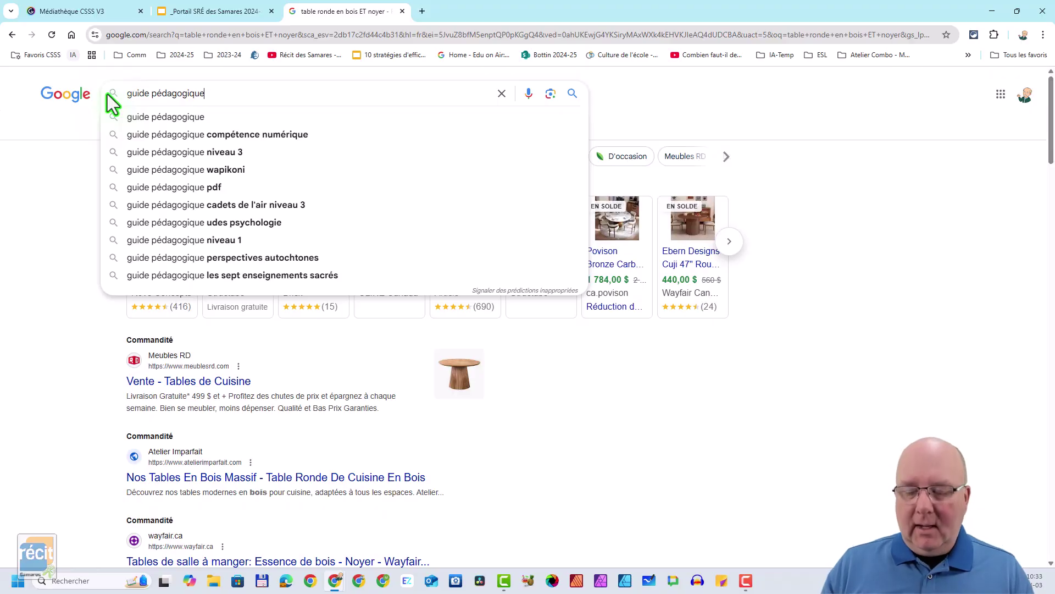
pyautogui.press('Return')
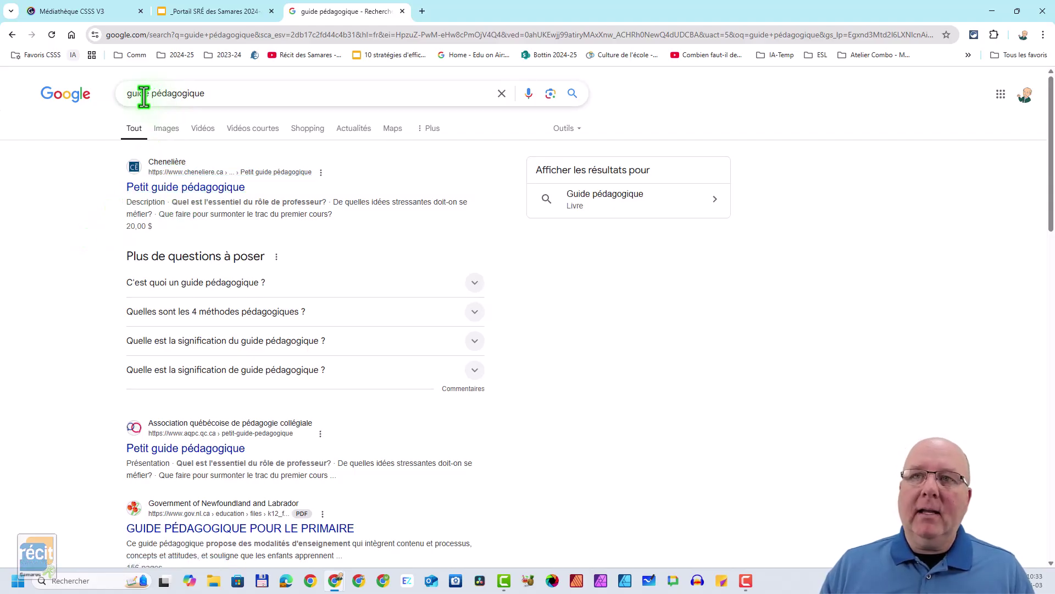
# Step: Enclose guide pédagogique in quotation marks, run the exact-phrase search, and look through the results
pyautogui.click(220, 94)
pyautogui.write('"')
pyautogui.press('Home')
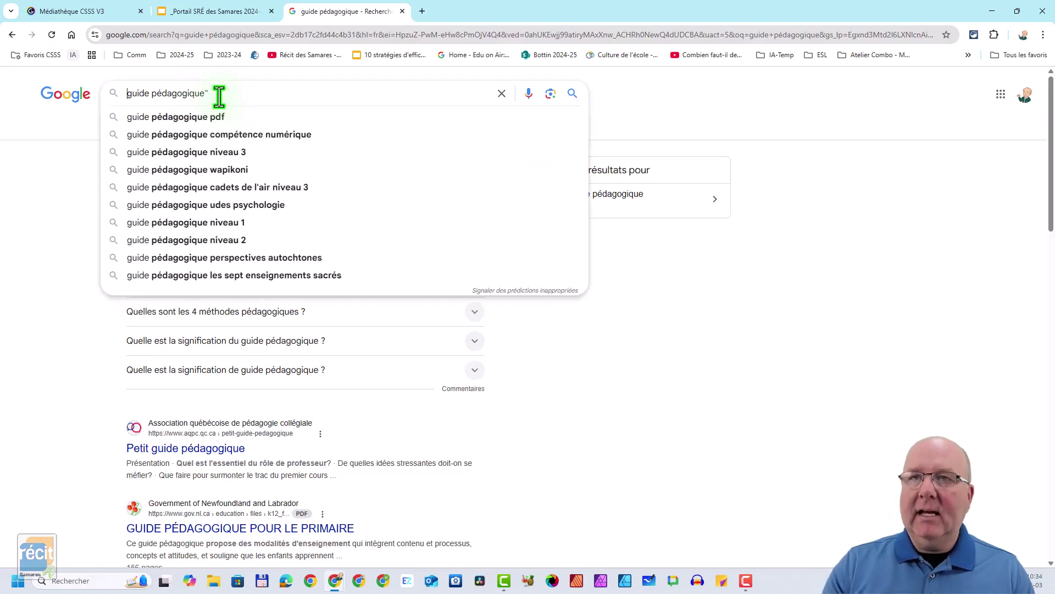
pyautogui.write('"')
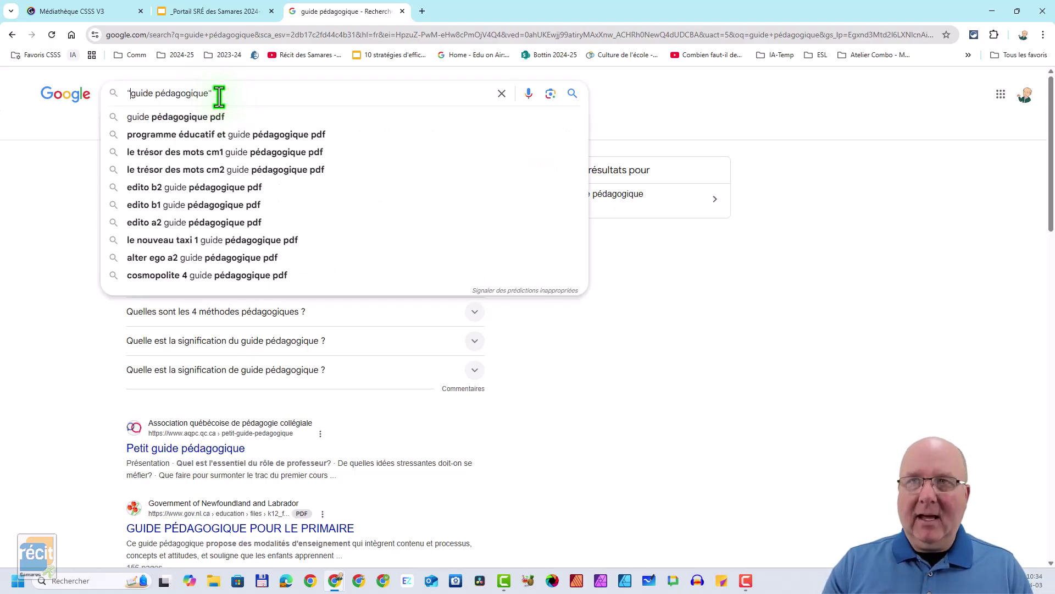
pyautogui.press('Return')
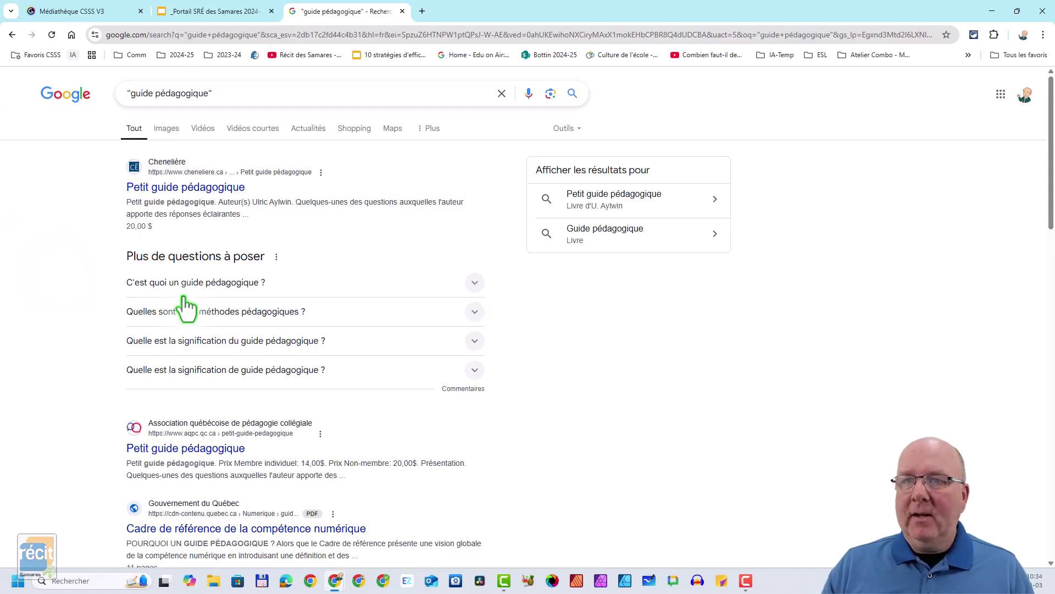
pyautogui.scroll(-4, 176, 464)
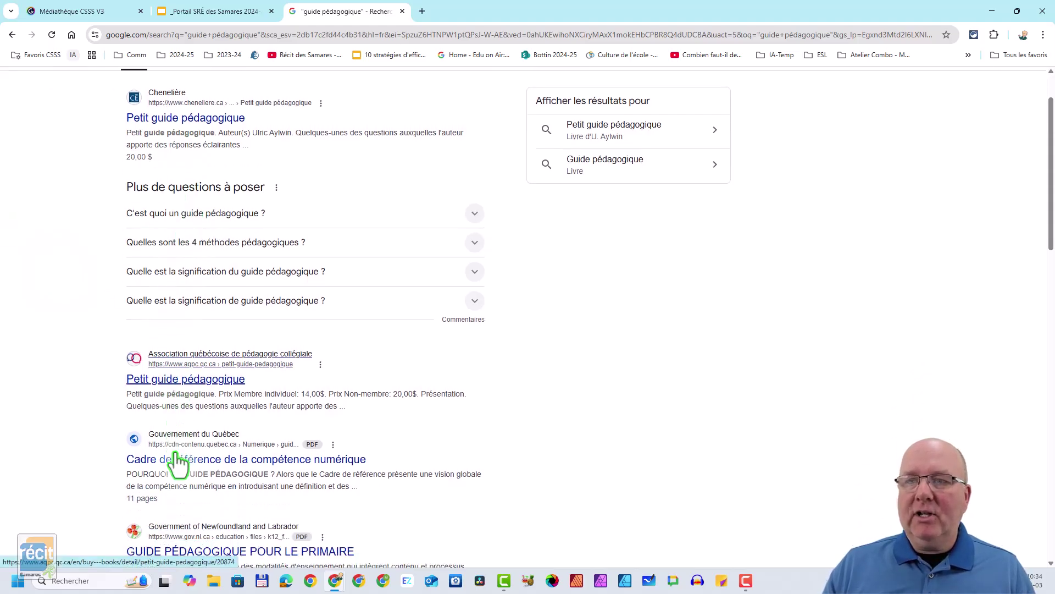
pyautogui.scroll(-4, 285, 385)
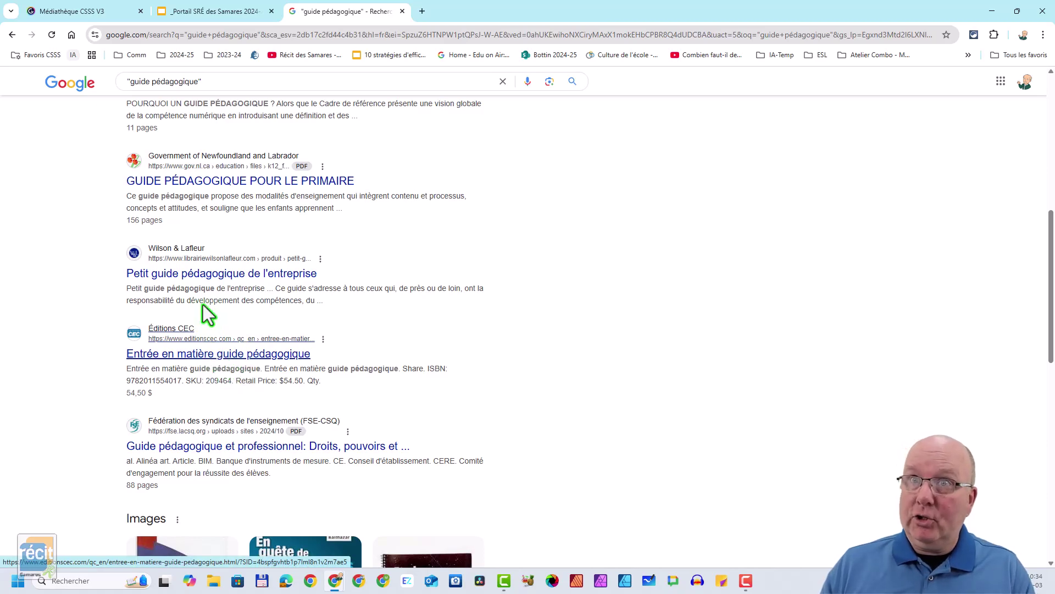
# Step: Add filetype:pdf after the quoted phrase "guide pédagogique", run the search, and look through the results
pyautogui.click(222, 82)
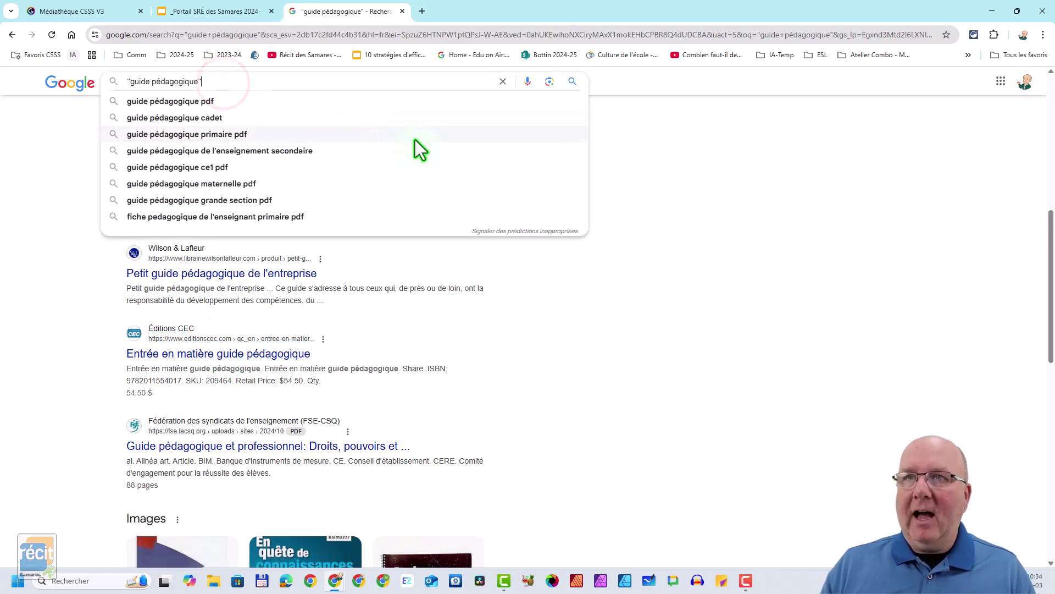
pyautogui.write('f')
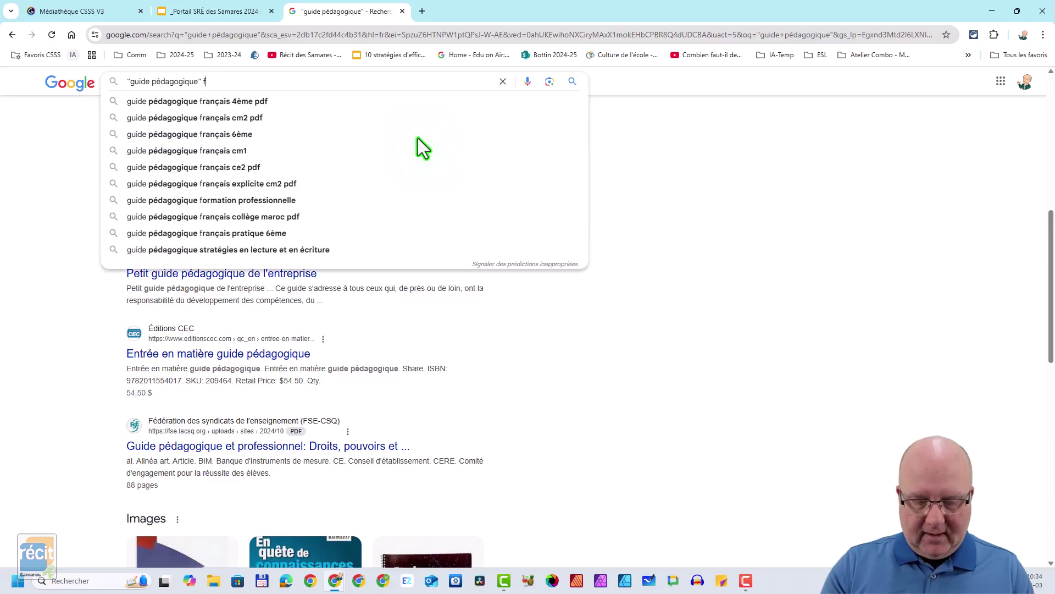
pyautogui.write('iletype')
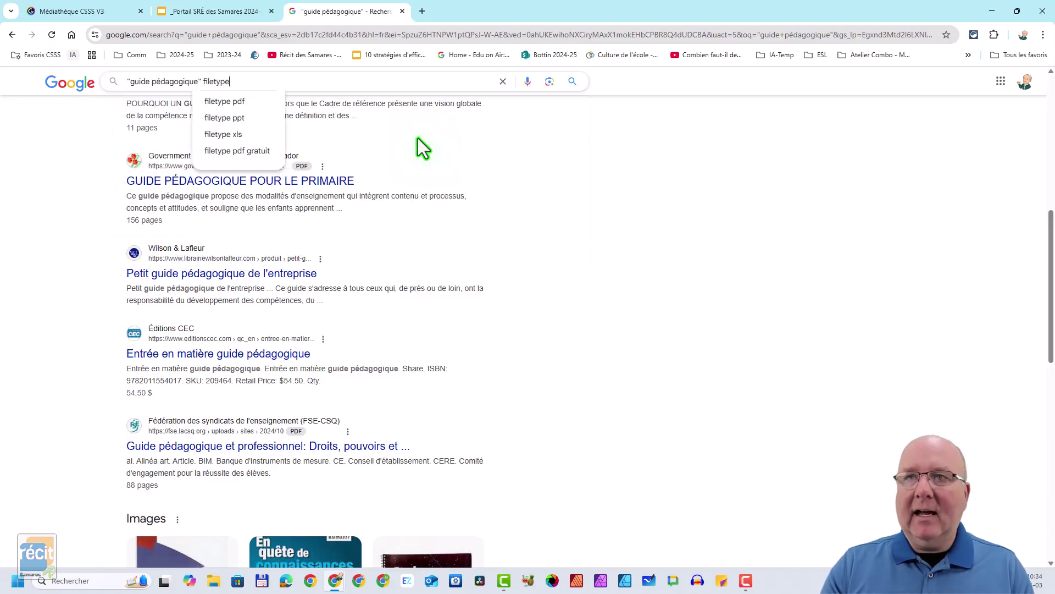
pyautogui.write(':')
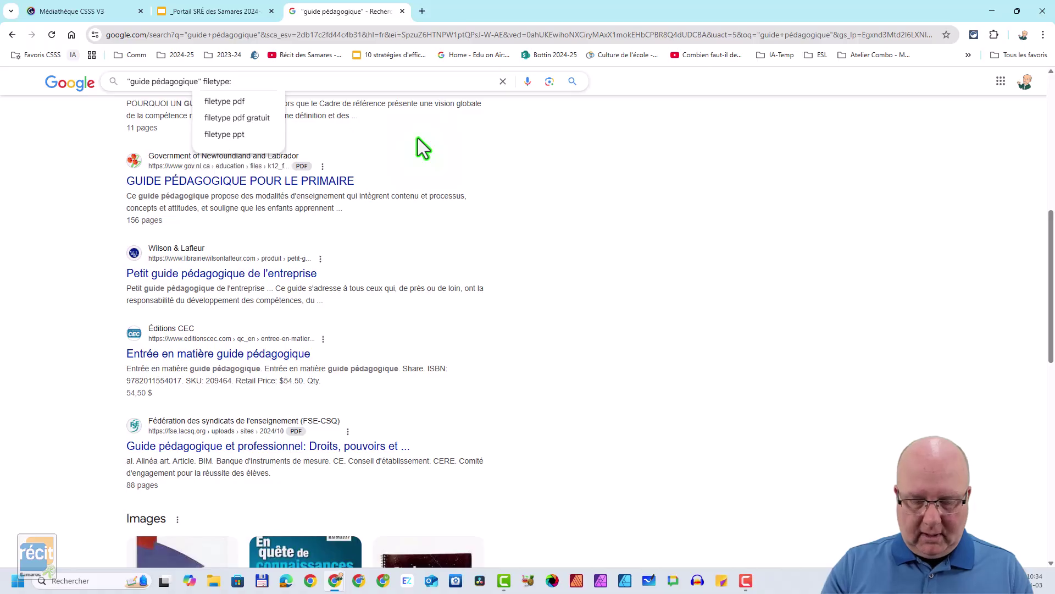
pyautogui.write('pdf')
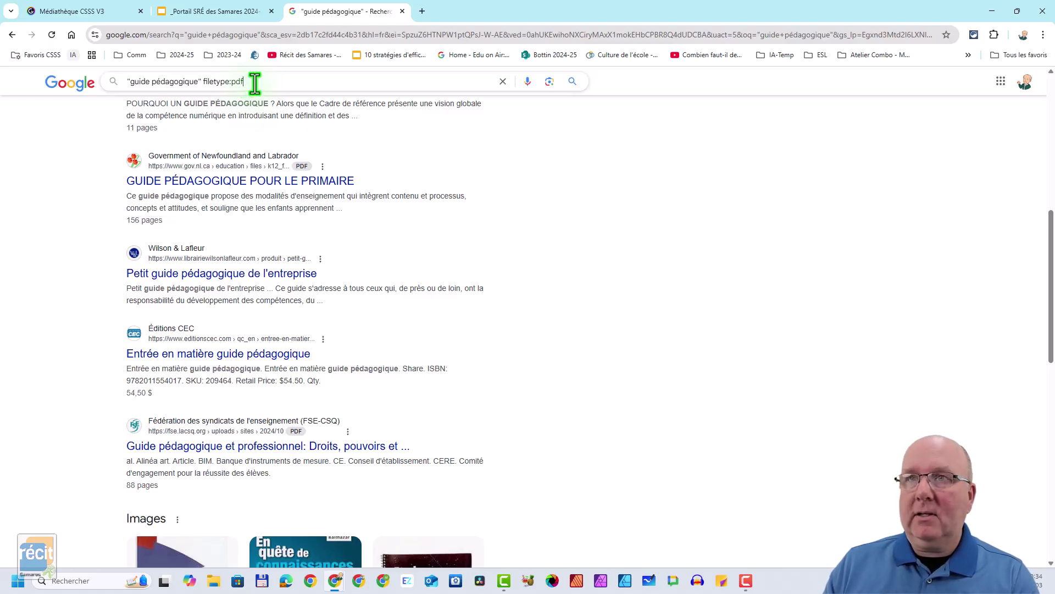
pyautogui.press('Return')
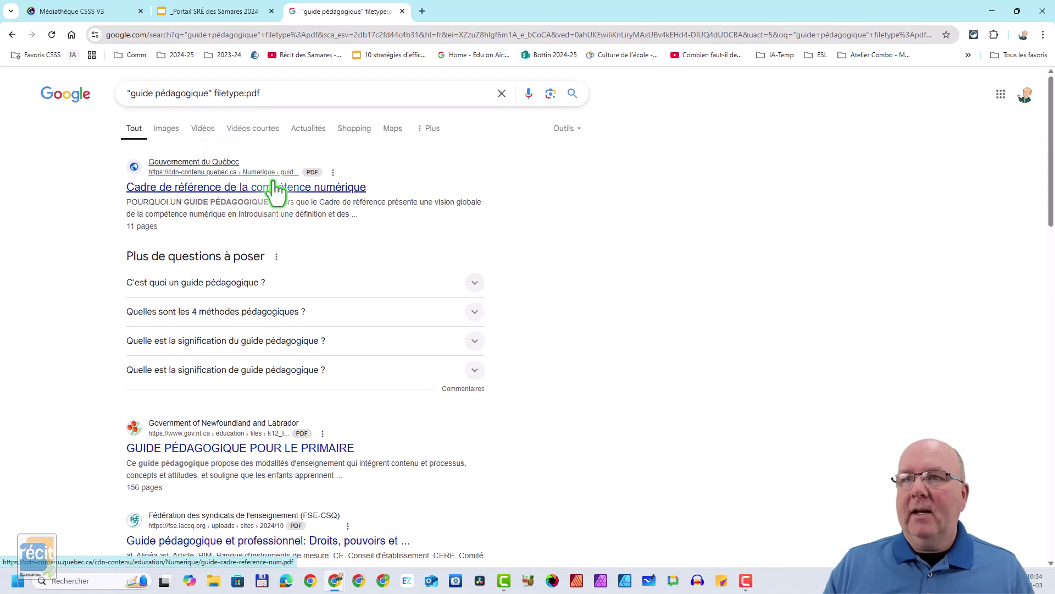
pyautogui.scroll(-1, 272, 237)
pyautogui.scroll(-4, 271, 240)
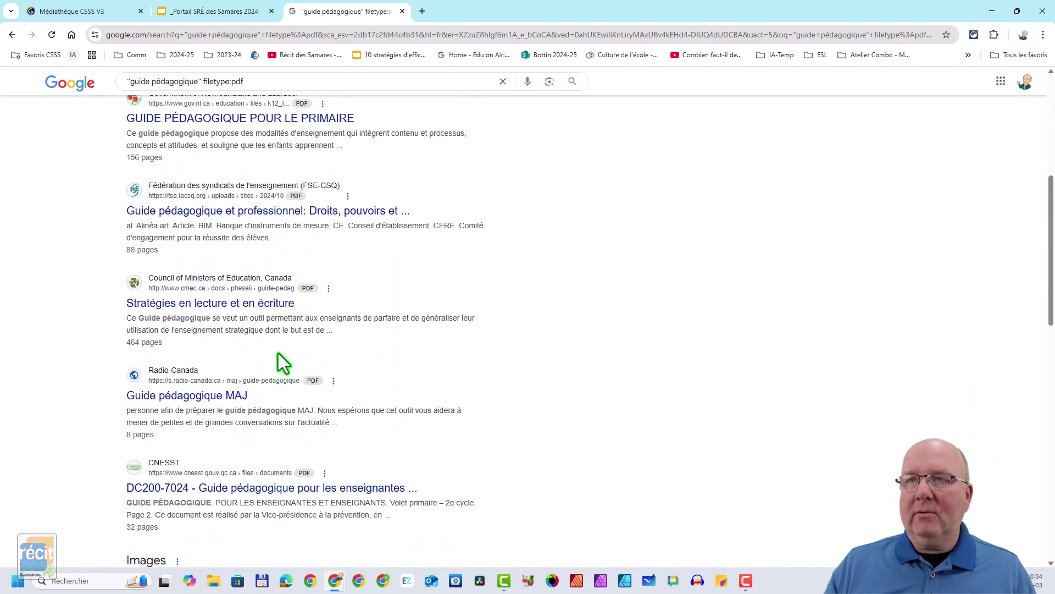
pyautogui.scroll(5, 279, 365)
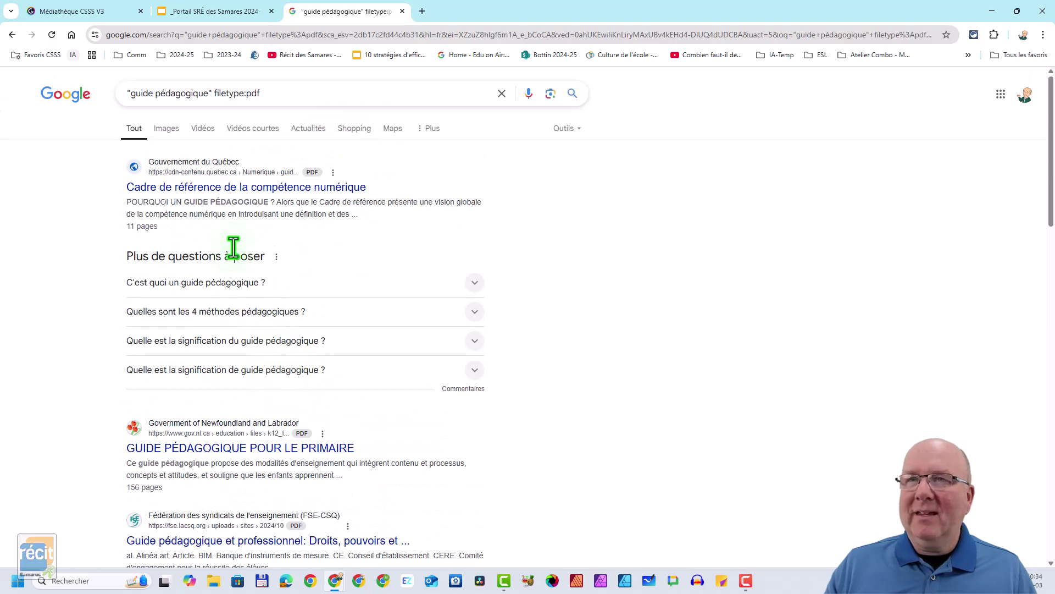
# Step: Remove the quotation marks and insert an asterisk before filetype:pdf, run guide pédagogique * filetype:pdf, and look through the results
pyautogui.click(212, 94)
pyautogui.press('BackSpace')
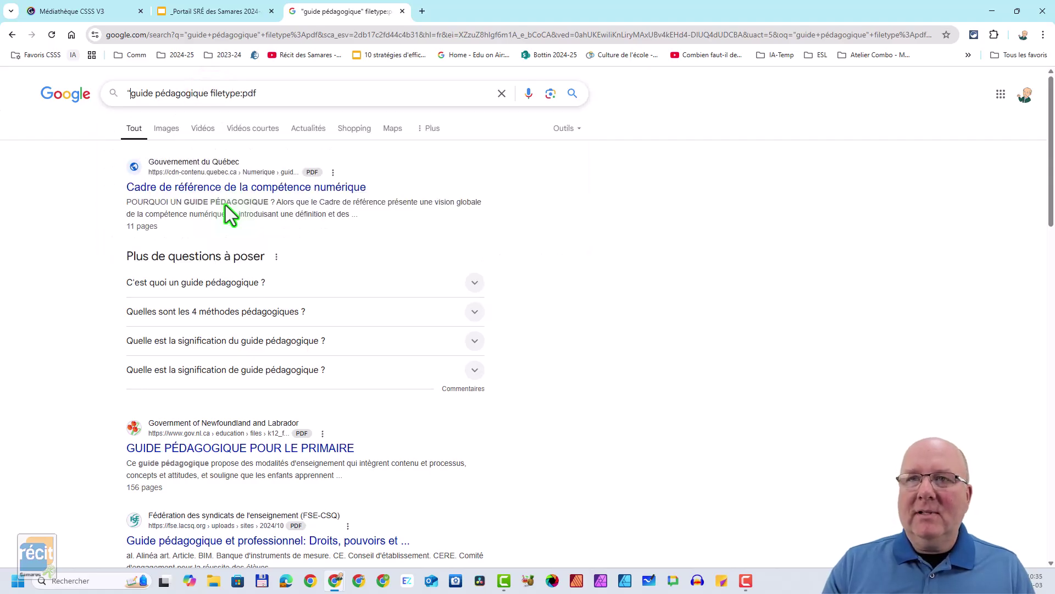
pyautogui.press('BackSpace')
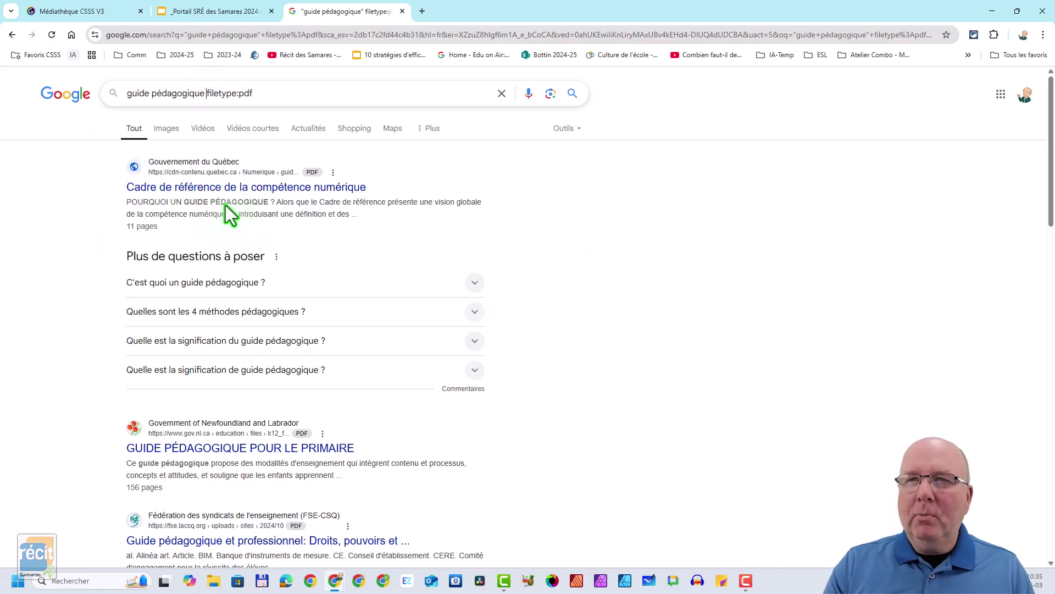
pyautogui.hotkey('ctrl', 'Right')
pyautogui.hotkey('ctrl', 'Right')
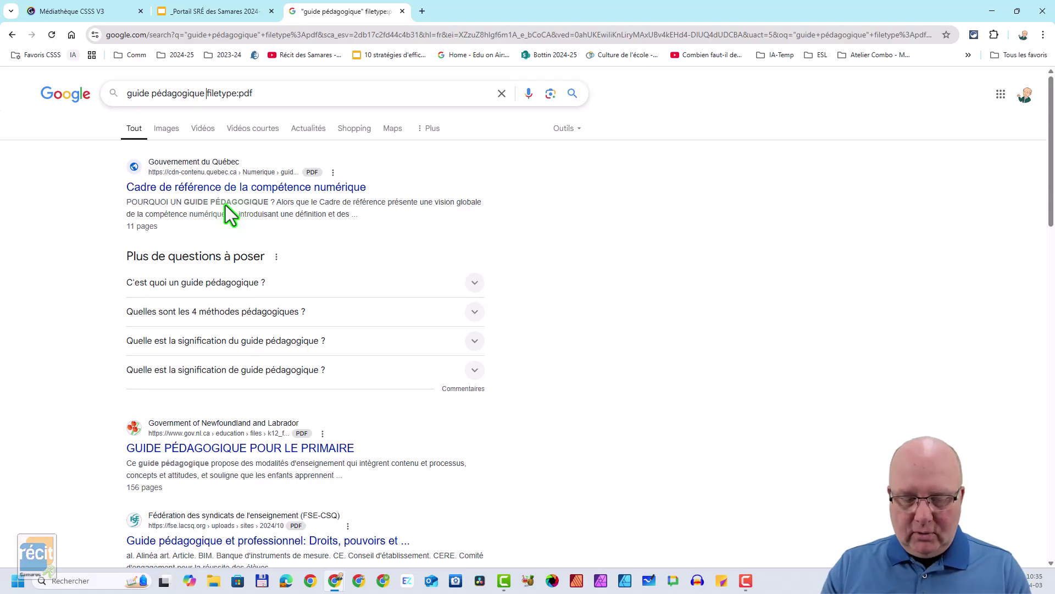
pyautogui.write('*')
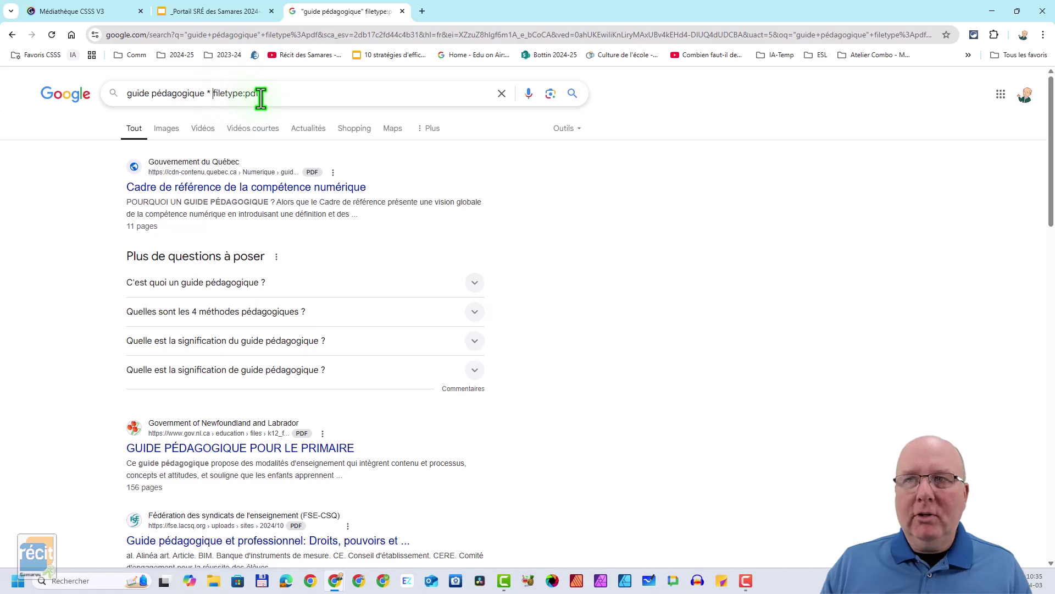
pyautogui.press('Return')
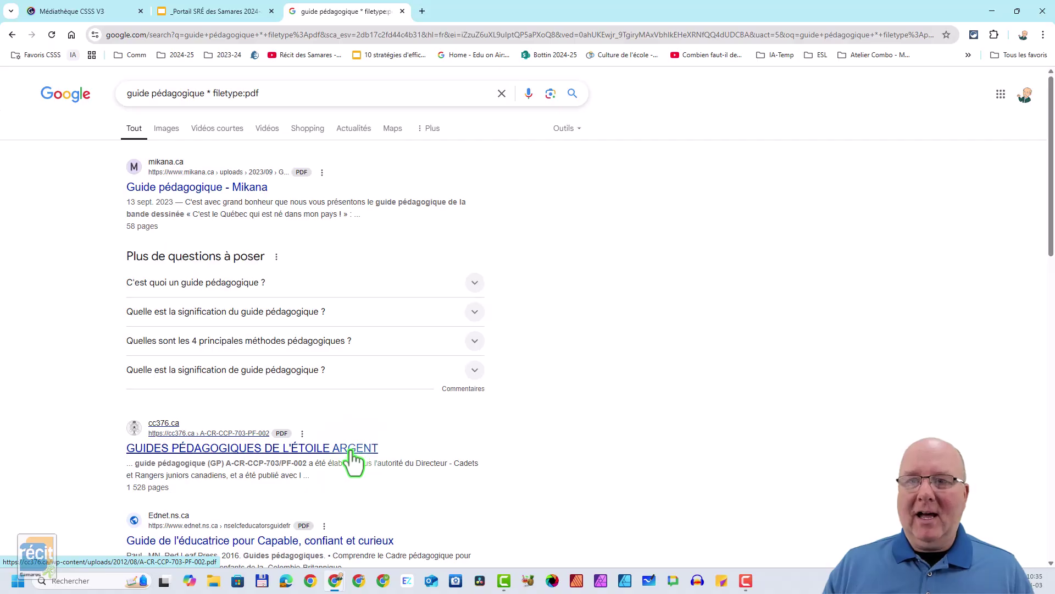
pyautogui.scroll(-3, 355, 457)
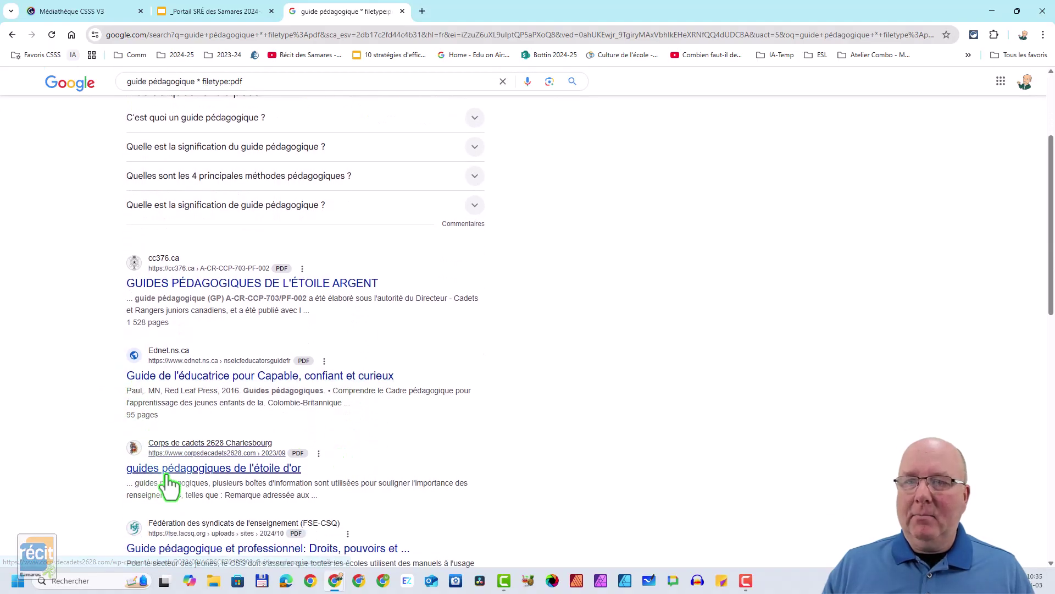
pyautogui.scroll(-1, 272, 474)
pyautogui.scroll(-3, 269, 478)
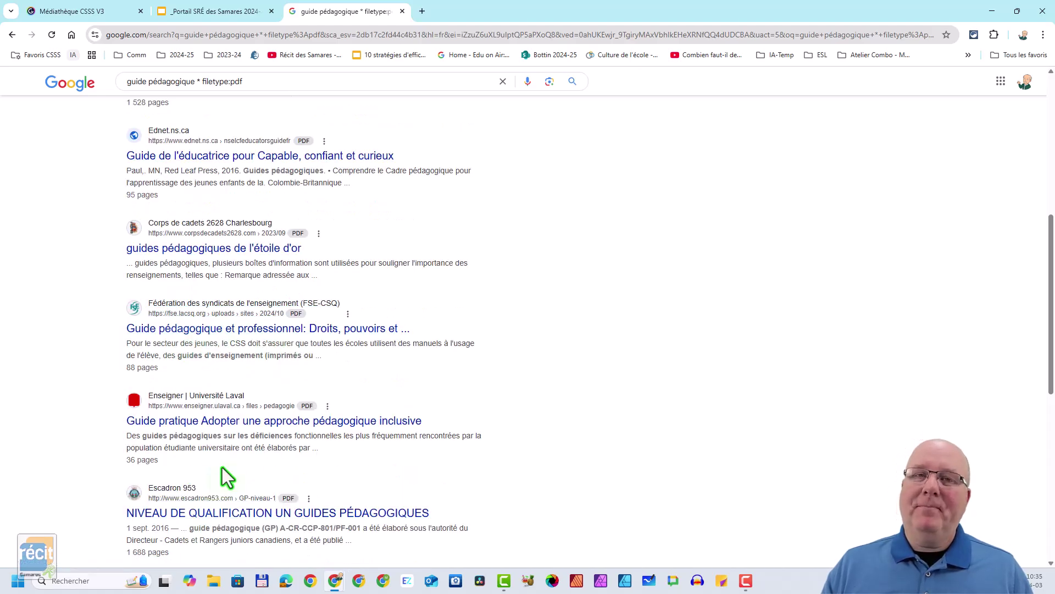
pyautogui.scroll(6, 242, 181)
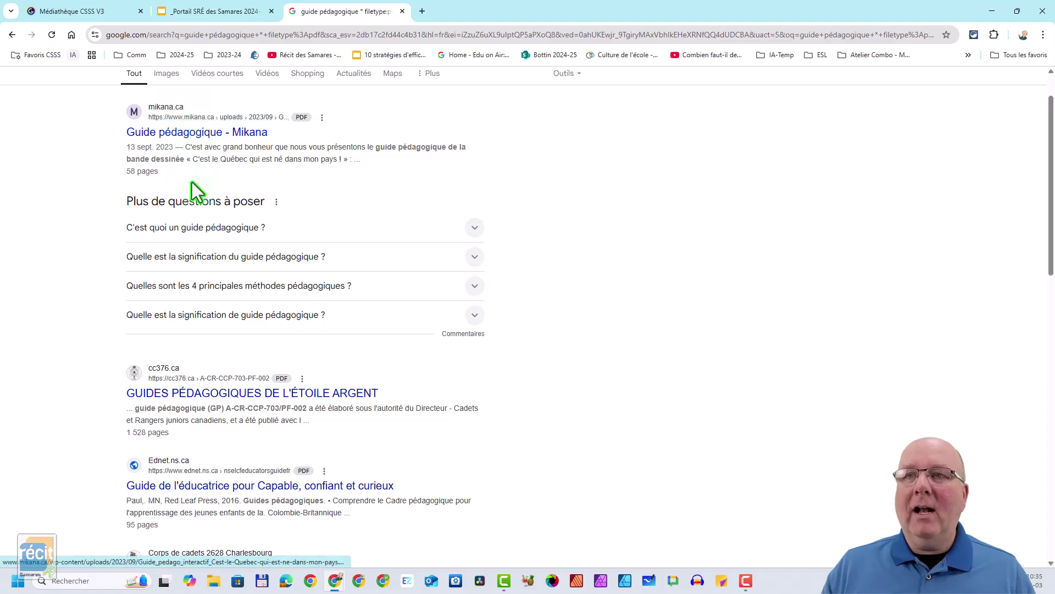
pyautogui.scroll(1, 187, 154)
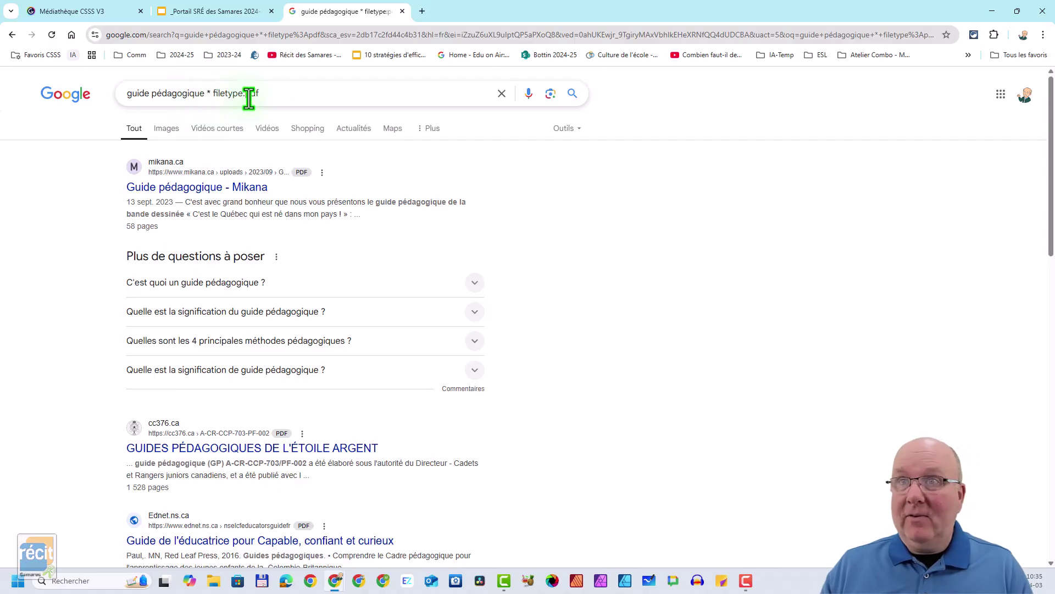
# Step: Search by image with PXL_20250318_174045047.jpg from the Téléchargements folder and look through the visual matches
pyautogui.click(547, 94)
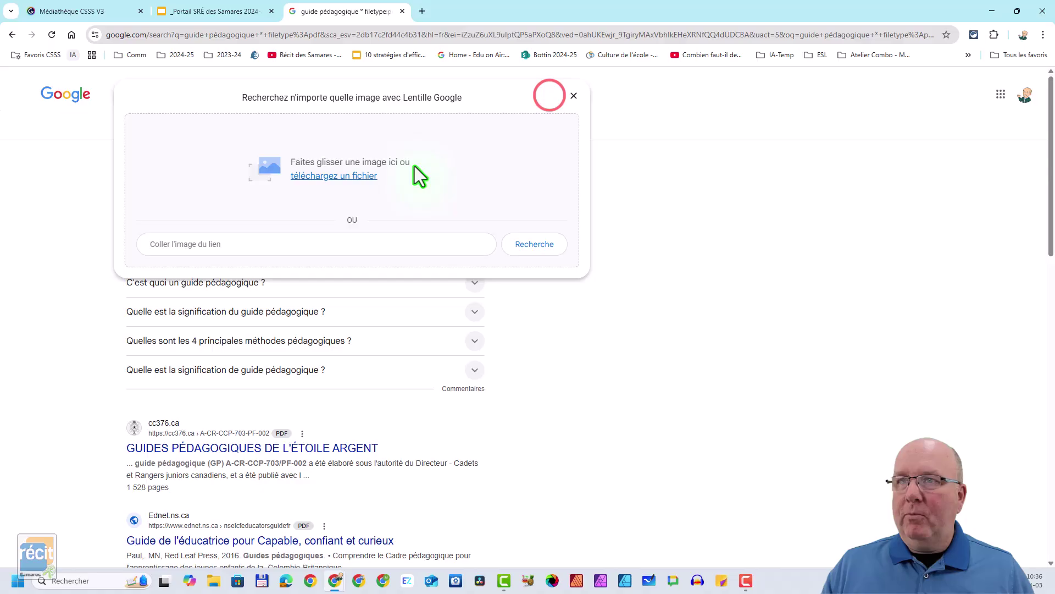
pyautogui.click(364, 177)
pyautogui.click(115, 142)
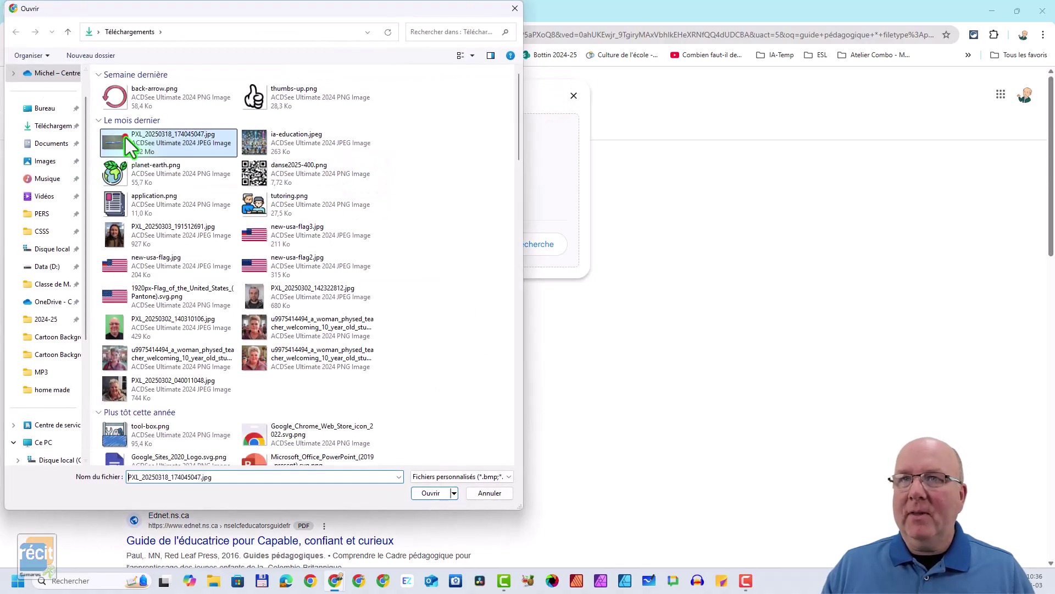
pyautogui.click(431, 492)
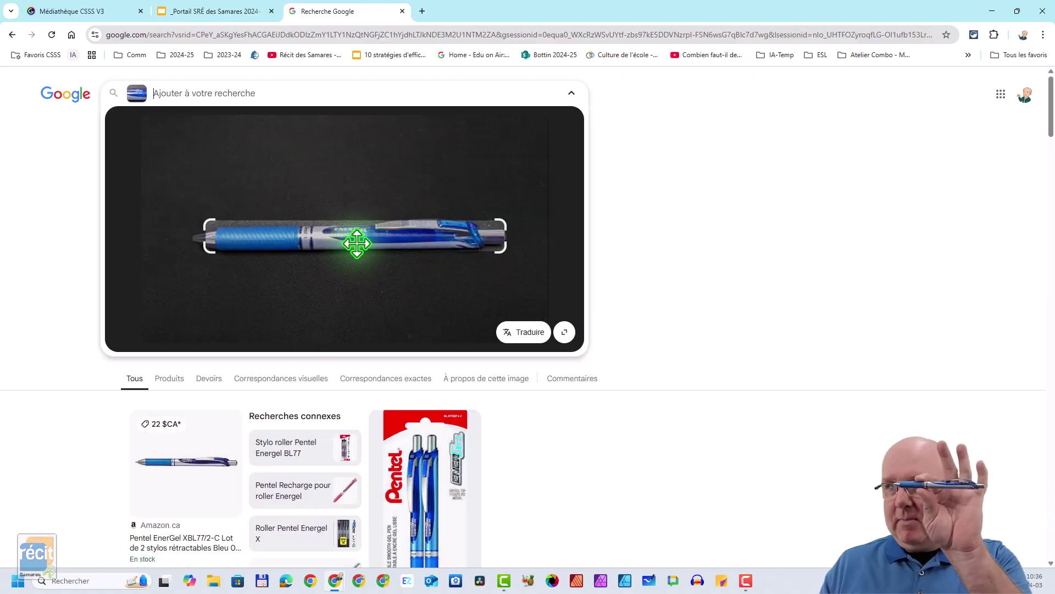
pyautogui.scroll(-10, 310, 474)
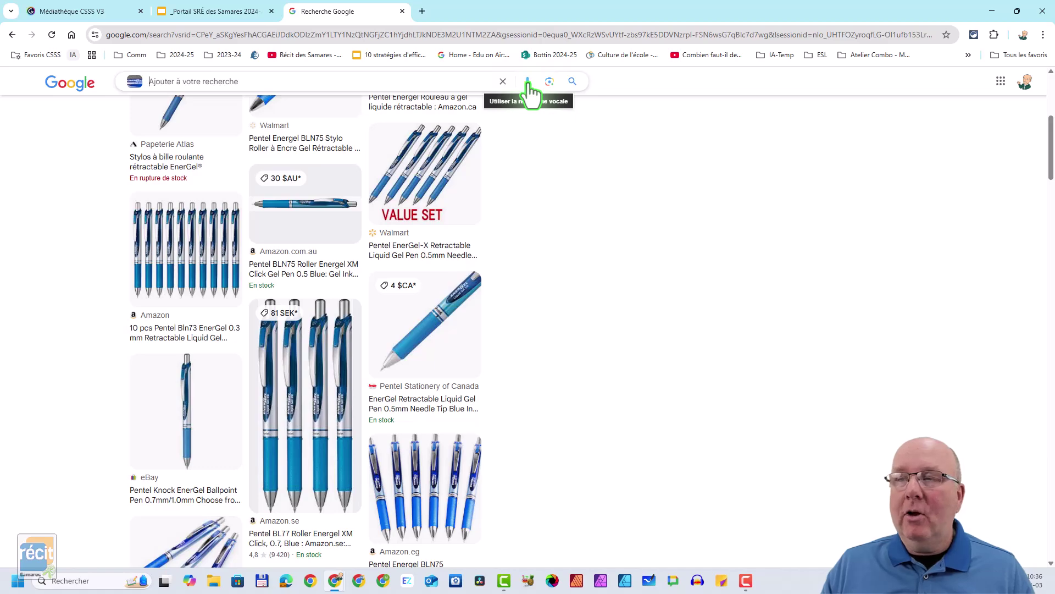
pyautogui.scroll(5, 551, 259)
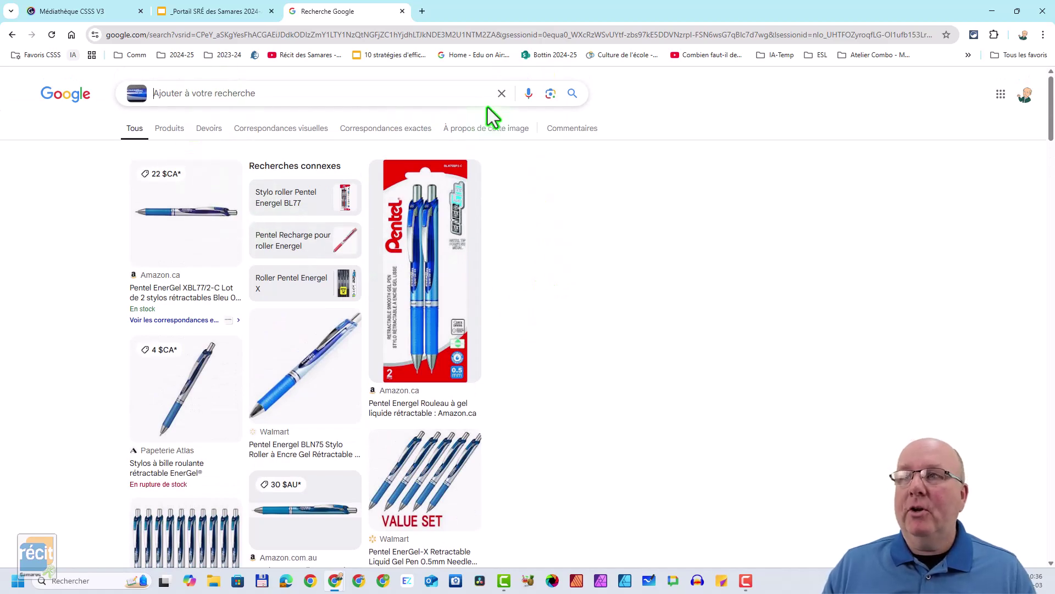
# Step: Clear the image query, return to the Google home page, and open Google Images
pyautogui.click(502, 93)
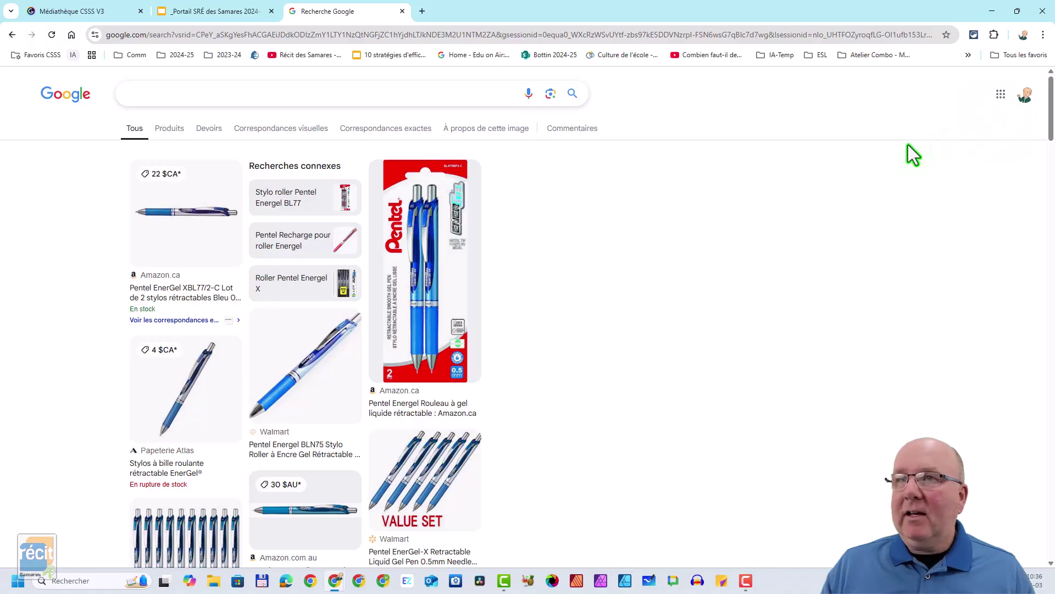
pyautogui.click(76, 97)
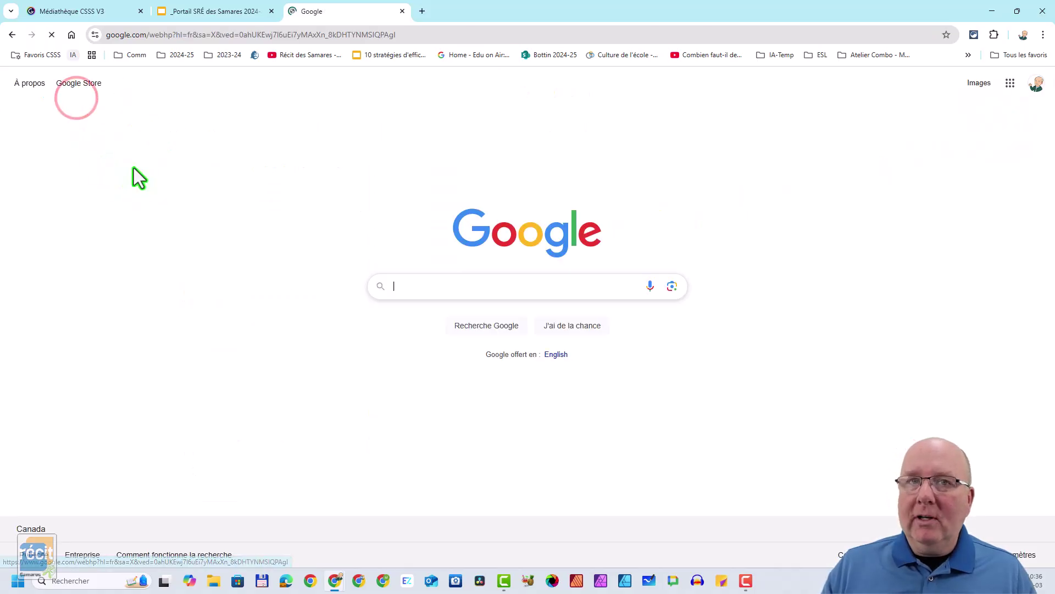
pyautogui.click(971, 88)
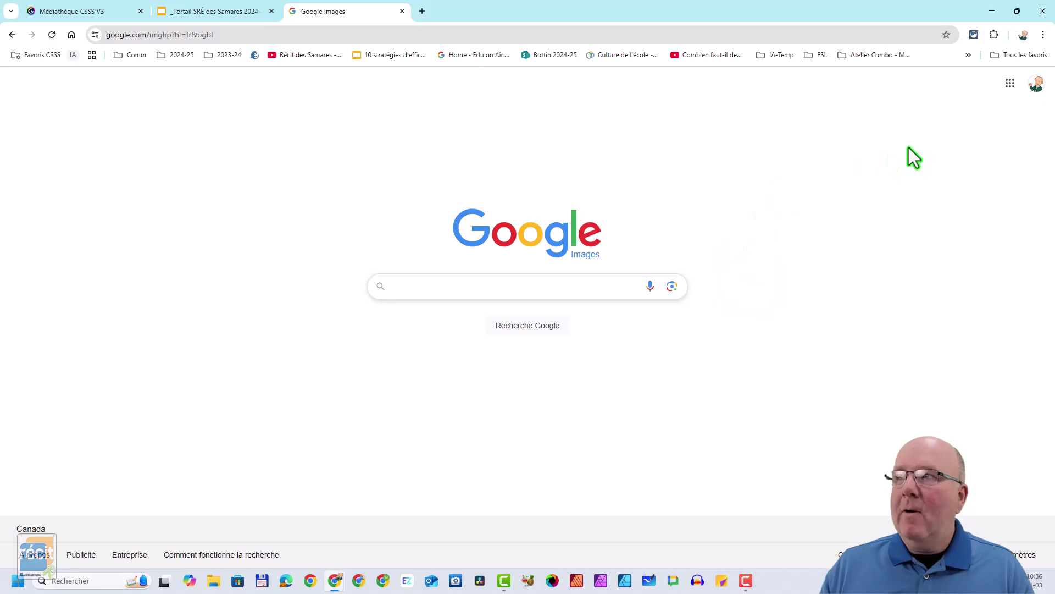
# Step: Search Google Images for soleil
pyautogui.click(460, 292)
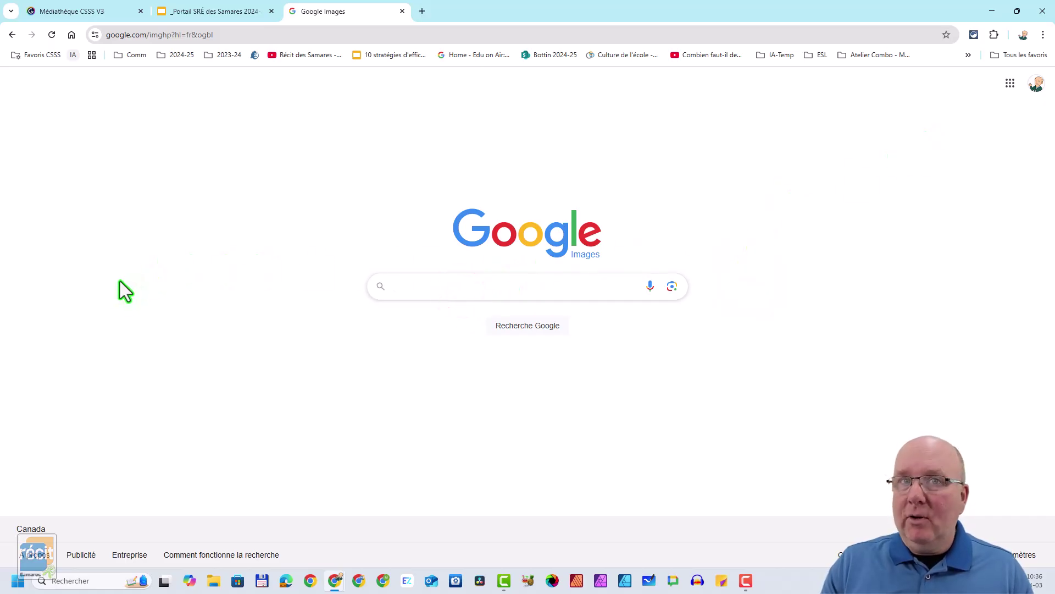
pyautogui.write('s')
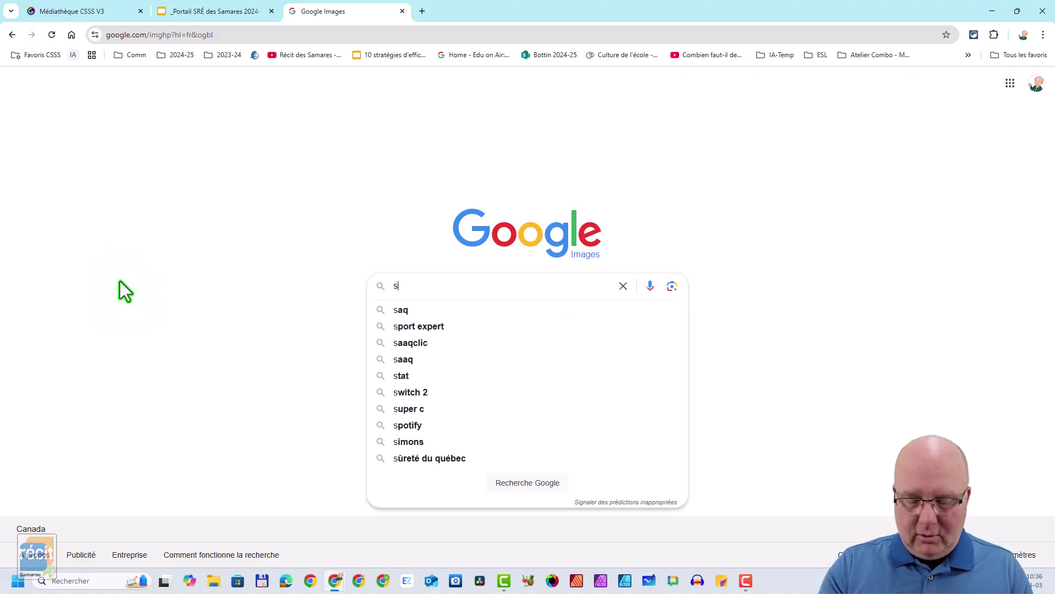
pyautogui.write('oleil')
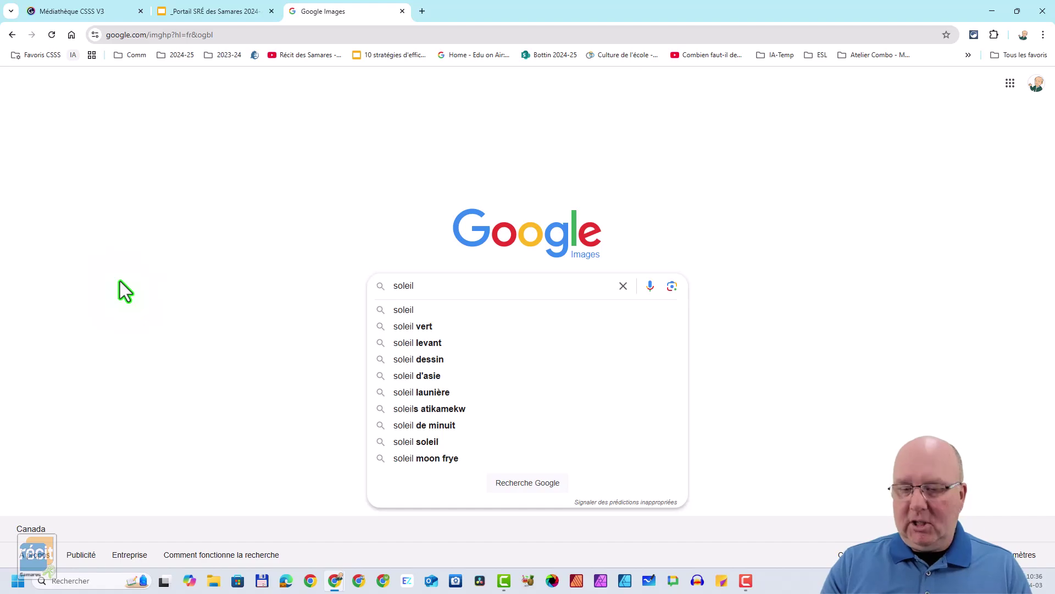
pyautogui.press('Return')
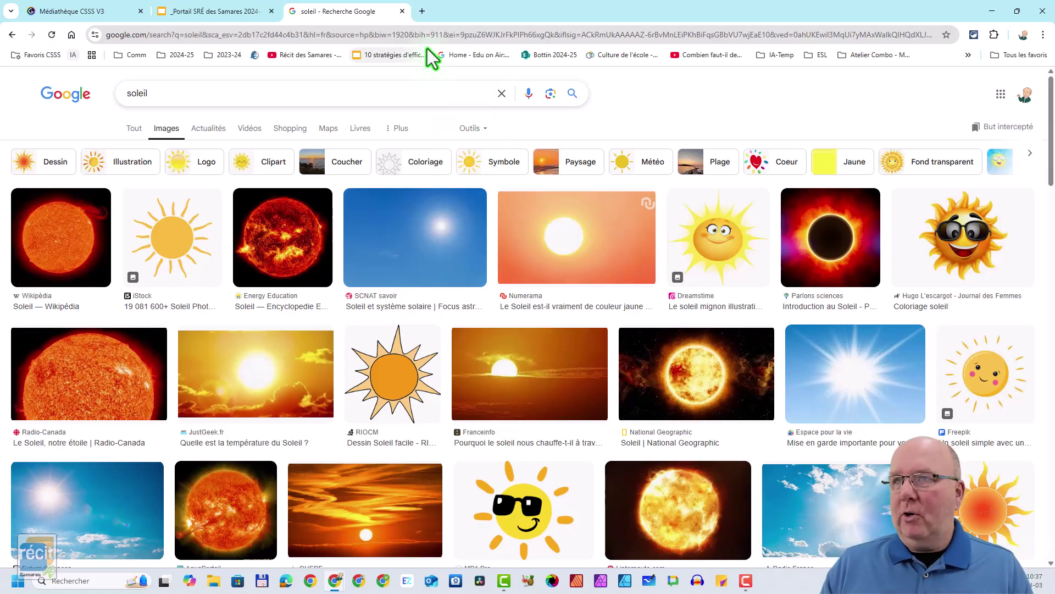
# Step: Filter the soleil image results by size, choosing Grande
pyautogui.click(469, 129)
pyautogui.moveTo(476, 150)
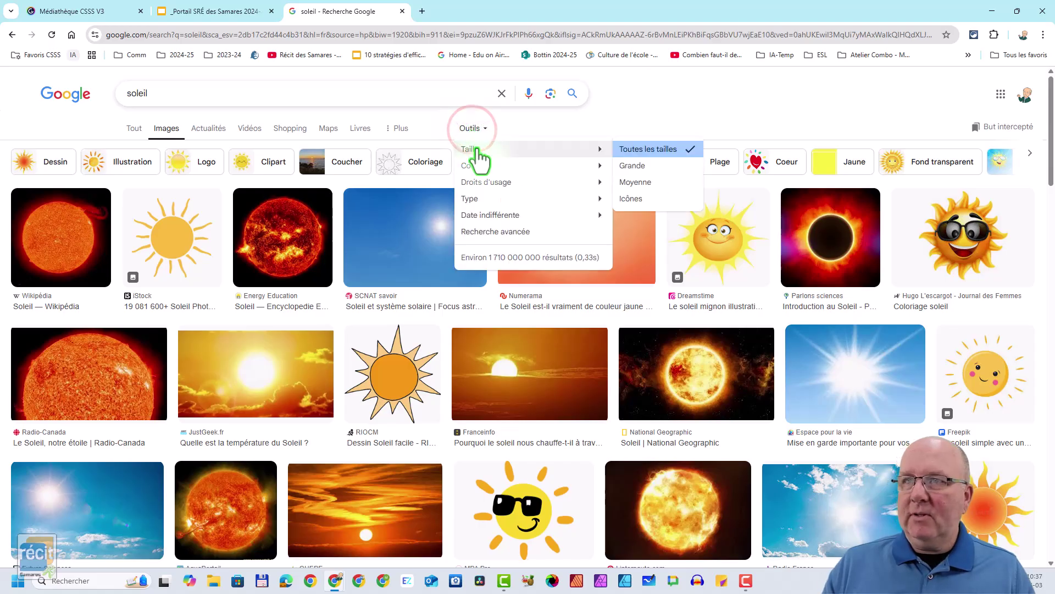
pyautogui.click(649, 166)
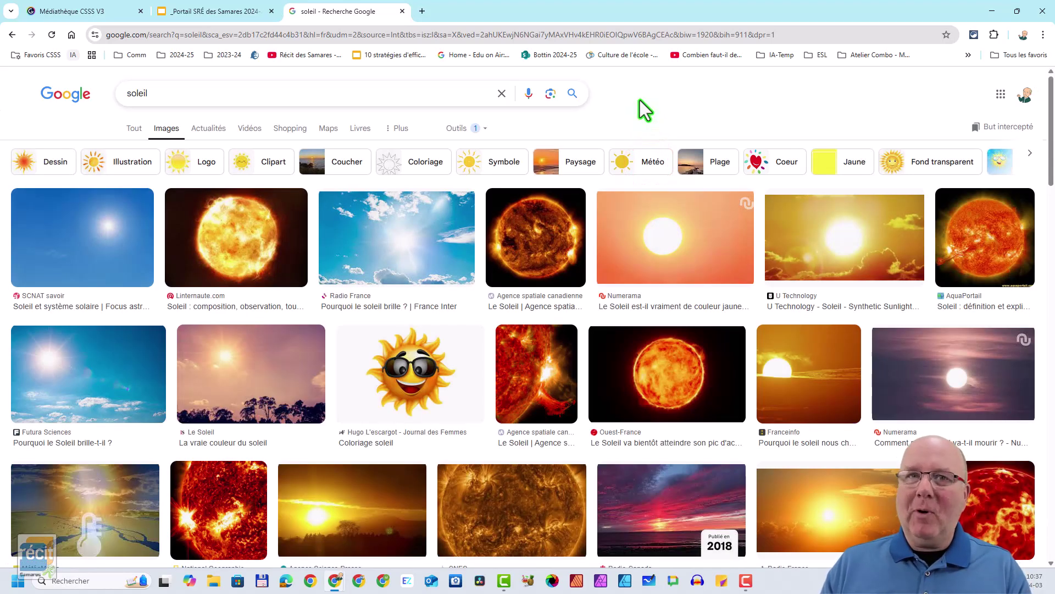
# Step: Filter the soleil image results by usage rights, choosing Licences Creative Commons
pyautogui.click(458, 130)
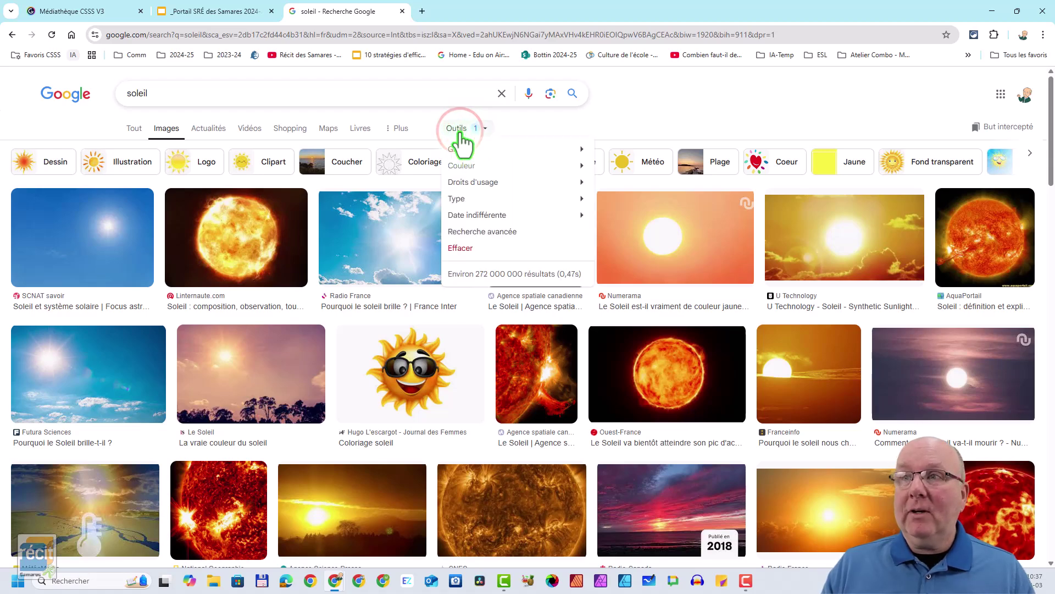
pyautogui.moveTo(463, 165)
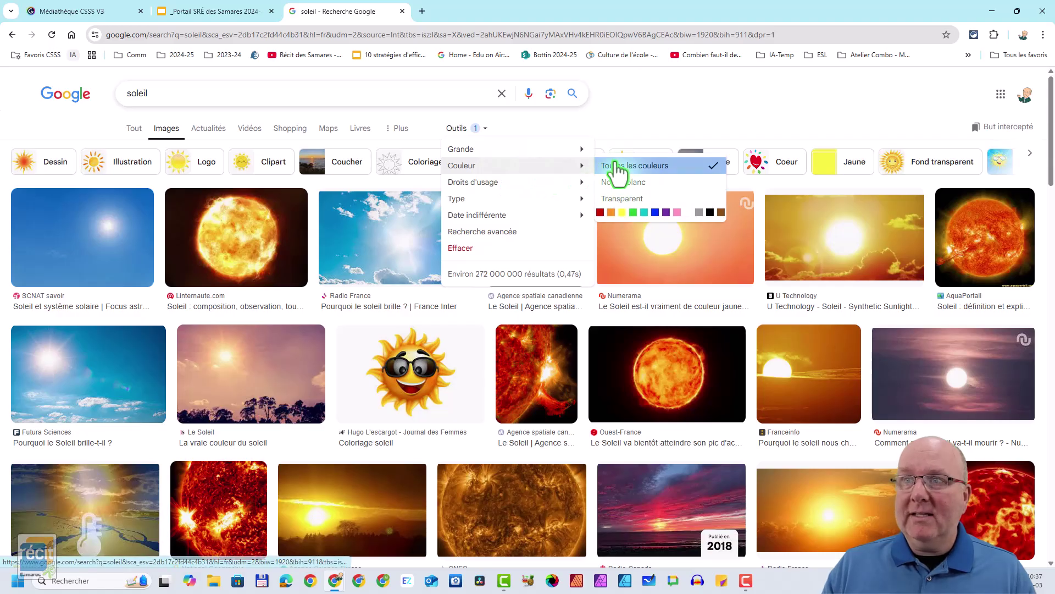
pyautogui.moveTo(493, 185)
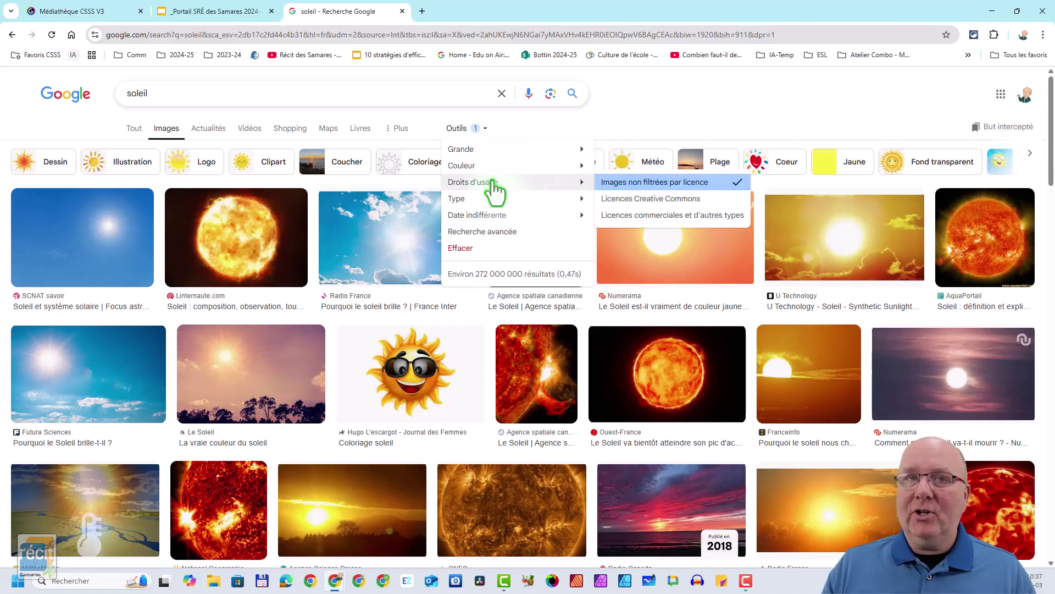
pyautogui.moveTo(481, 203)
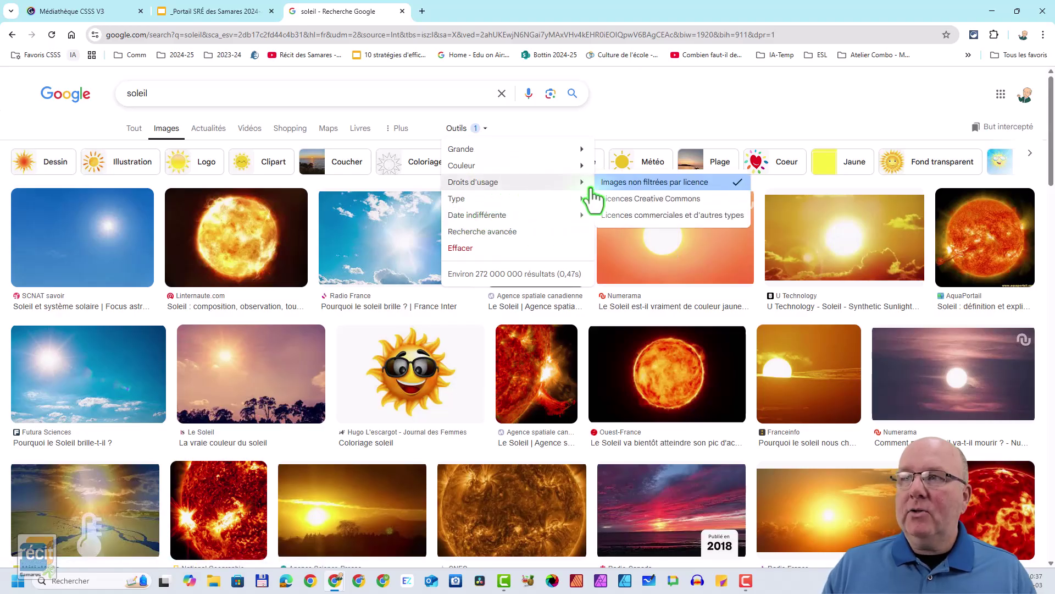
pyautogui.click(643, 201)
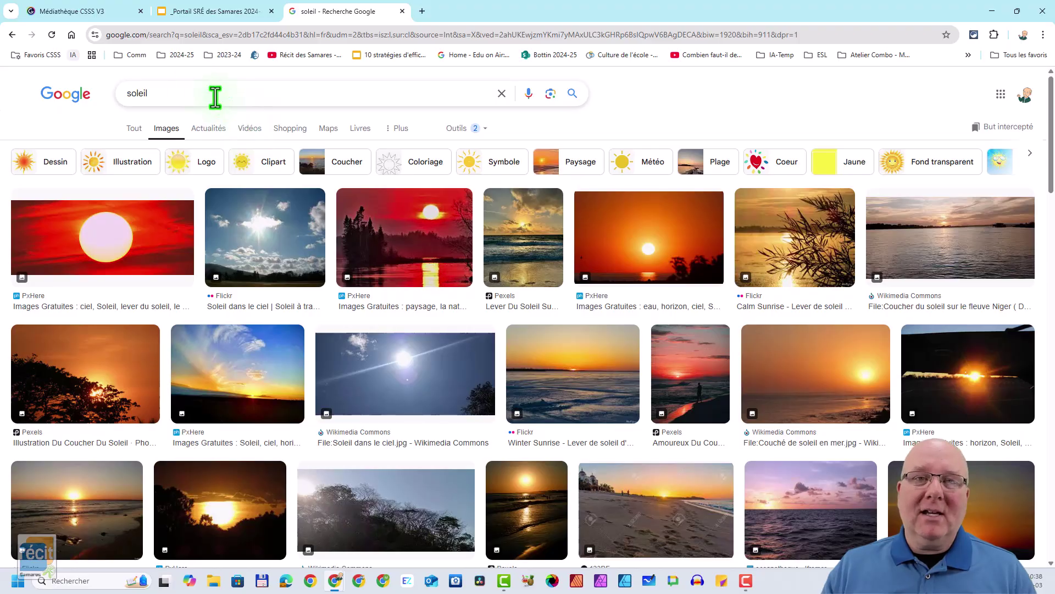
# Step: Open Pixabay from the Médiathèque virtuelle des Samares, search it for soleil, and browse the image results
pyautogui.click(78, 11)
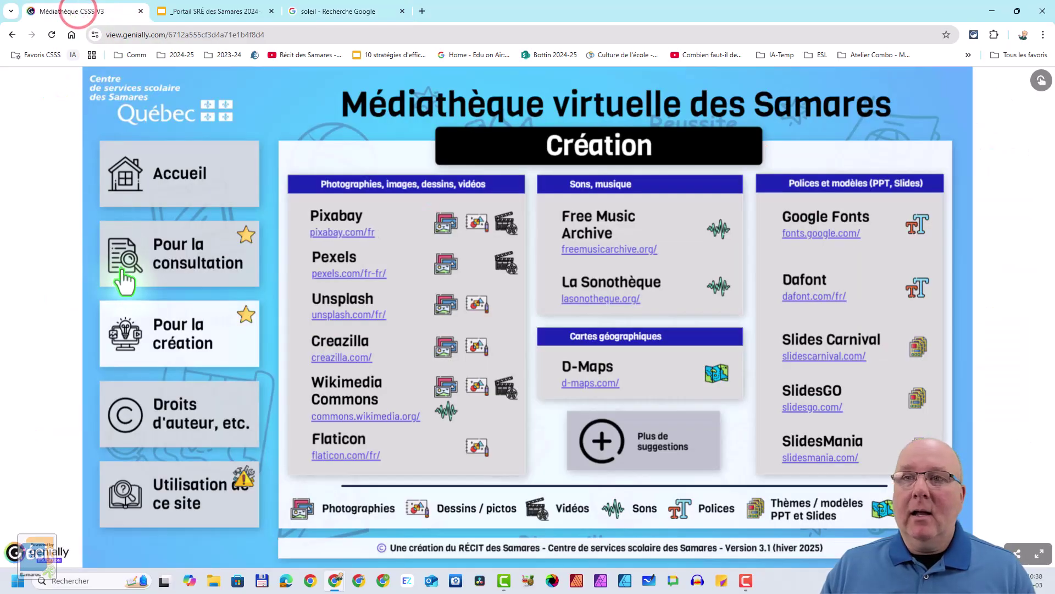
pyautogui.click(350, 230)
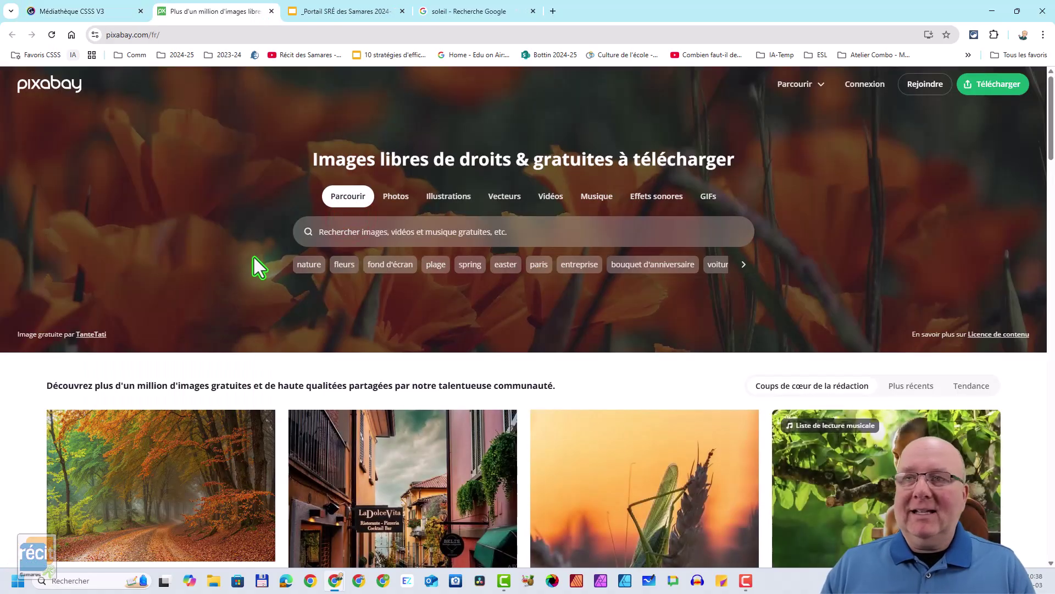
pyautogui.click(306, 239)
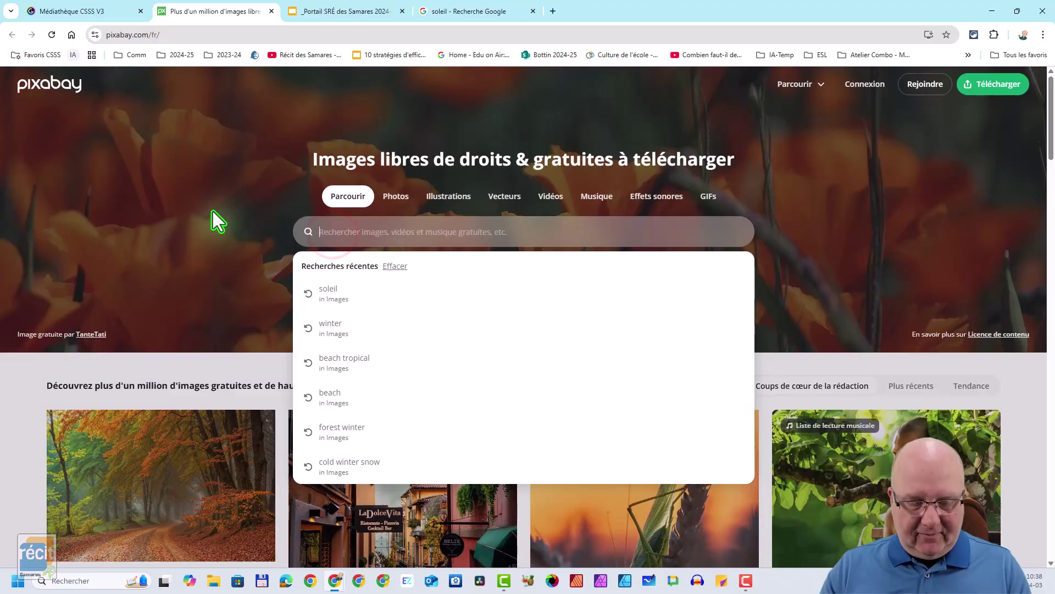
pyautogui.click(329, 293)
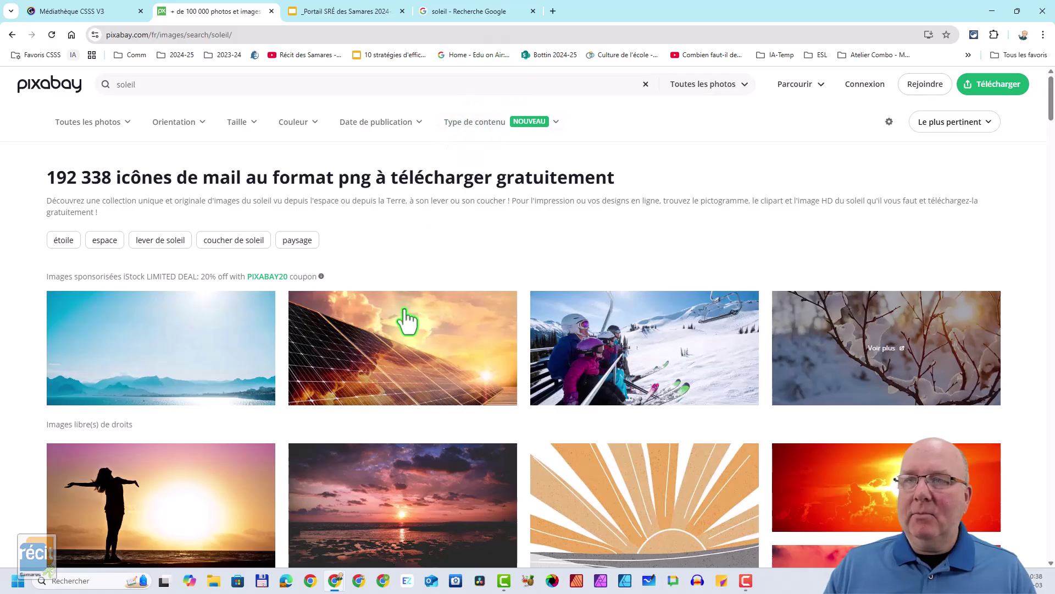
pyautogui.scroll(-2, 409, 324)
pyautogui.scroll(-15, 411, 326)
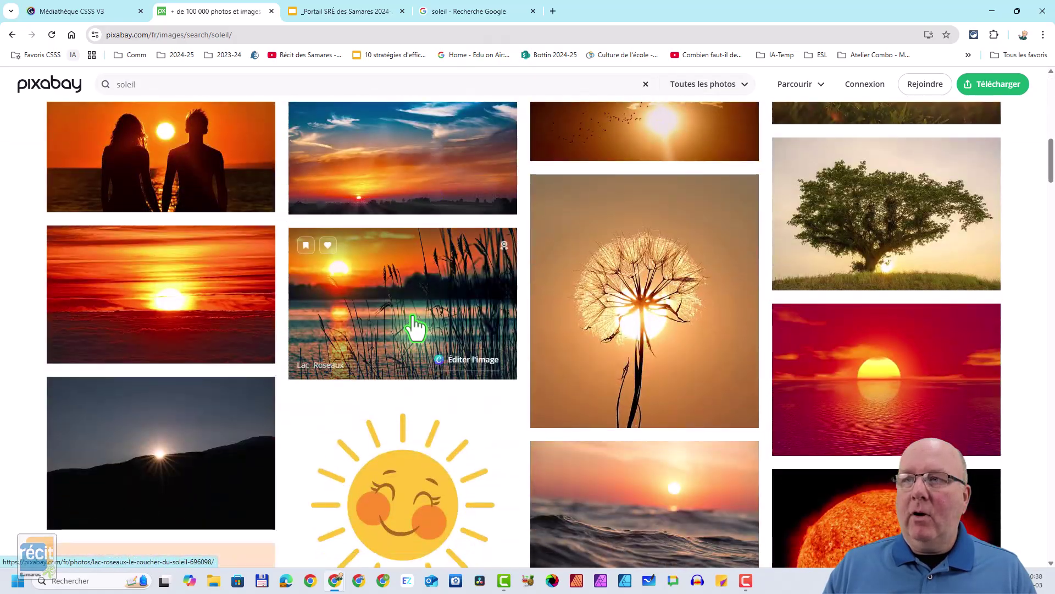
pyautogui.scroll(-3, 413, 324)
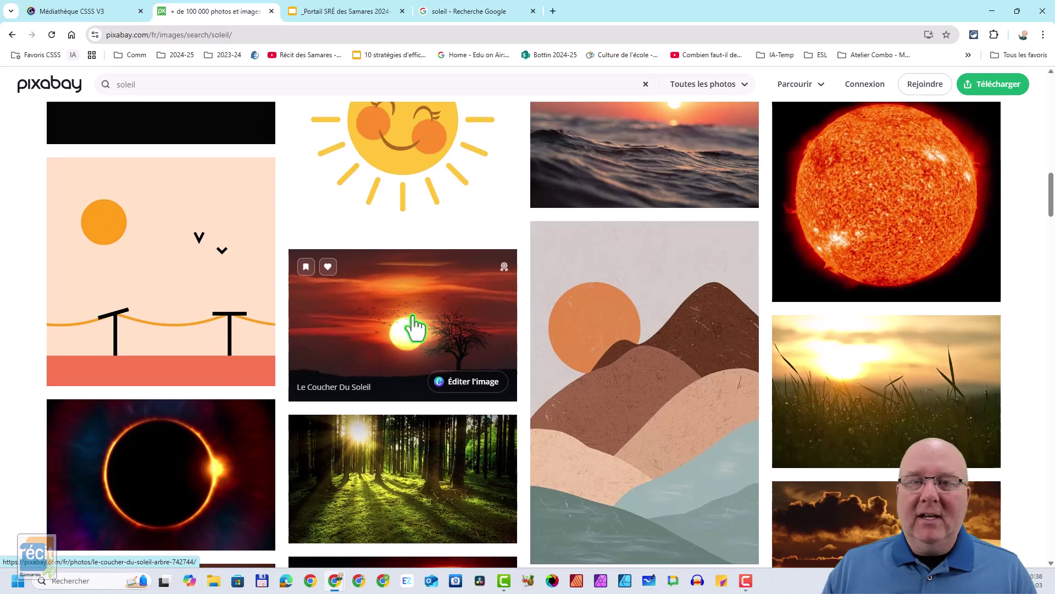
pyautogui.scroll(-4, 413, 325)
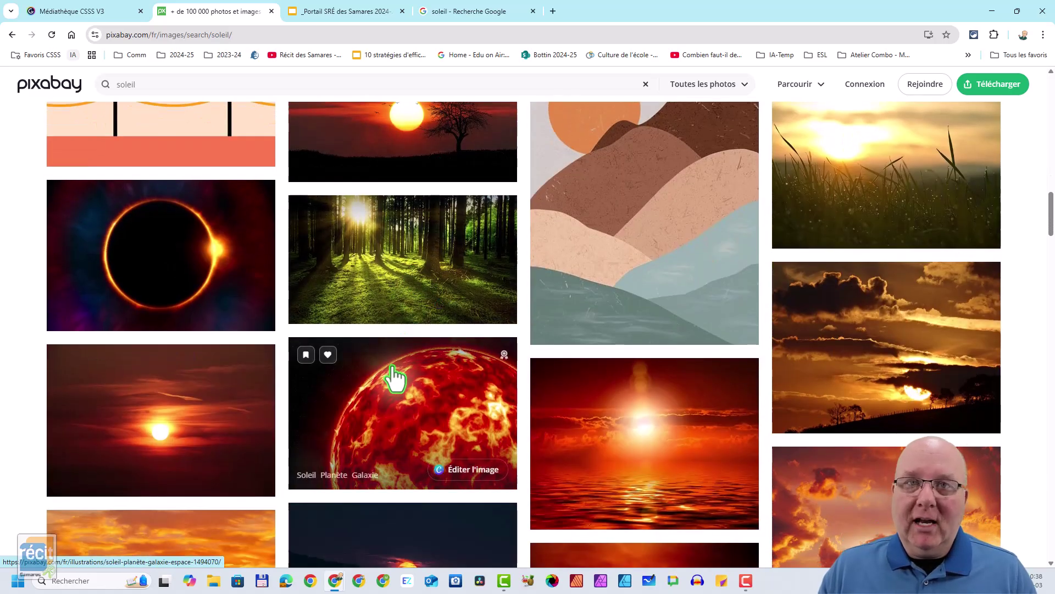